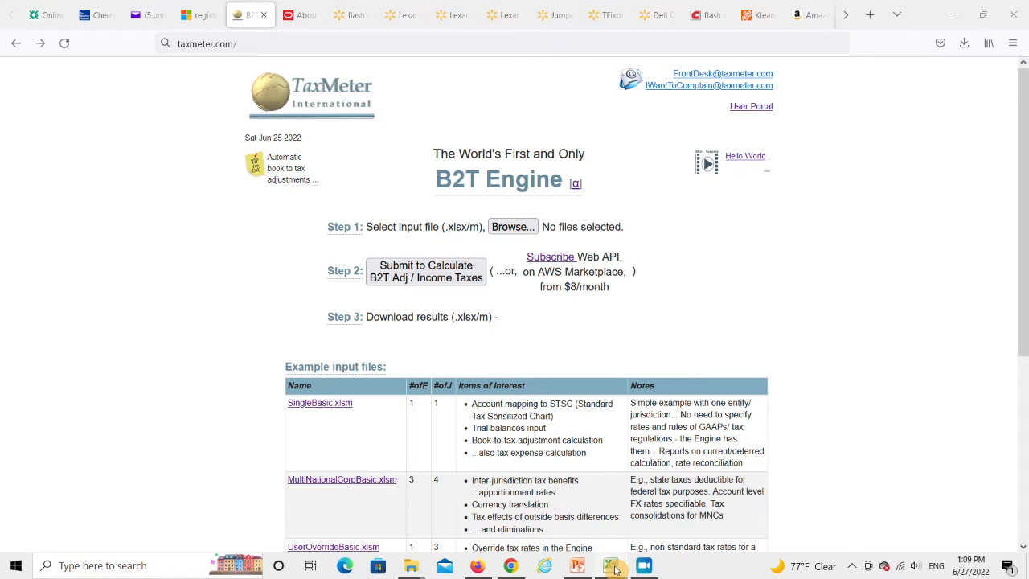
# Switch to the IntTax_UsaBeat.xlsm workbook in Excel, set entity P's properties to usaBeat_isApplicable=TRUE, and save
pyautogui.moveTo(615, 569)
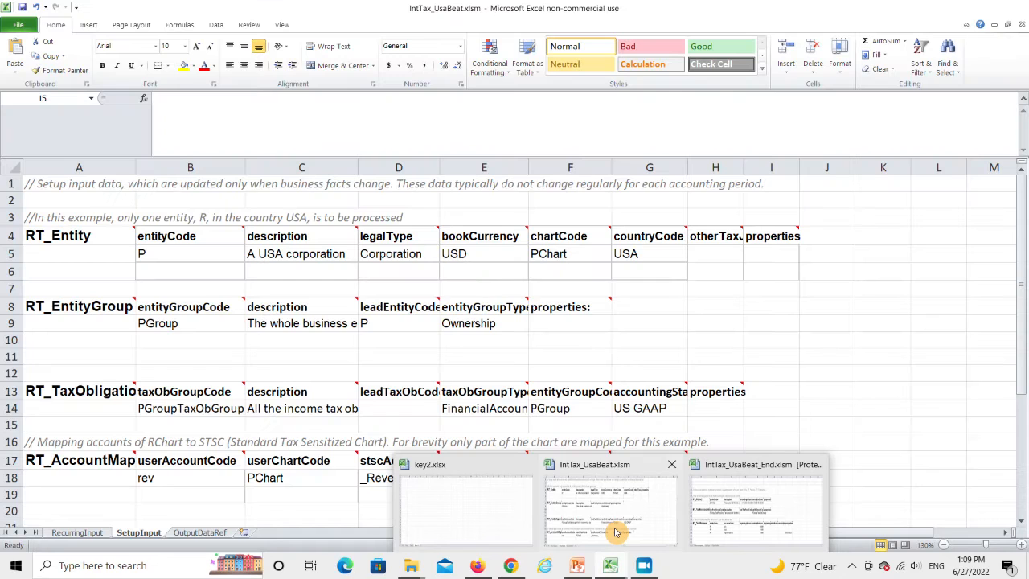
pyautogui.click(614, 529)
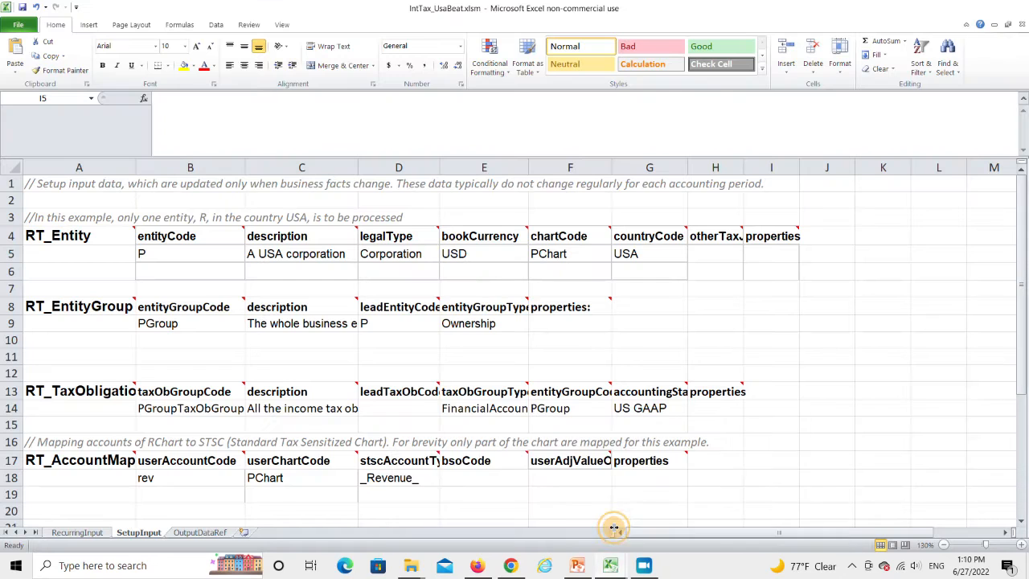
pyautogui.moveTo(158, 313)
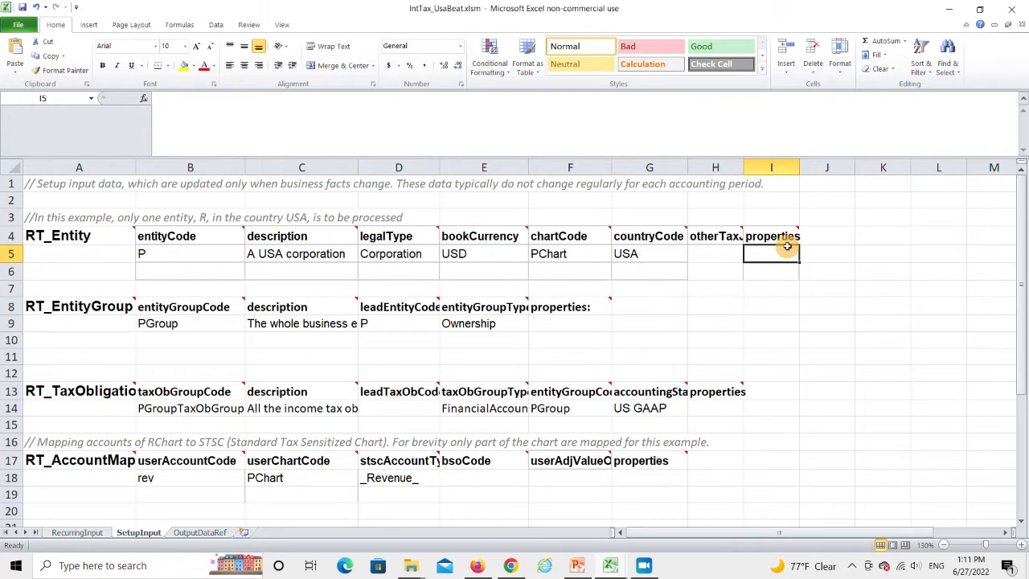
pyautogui.moveTo(784, 236)
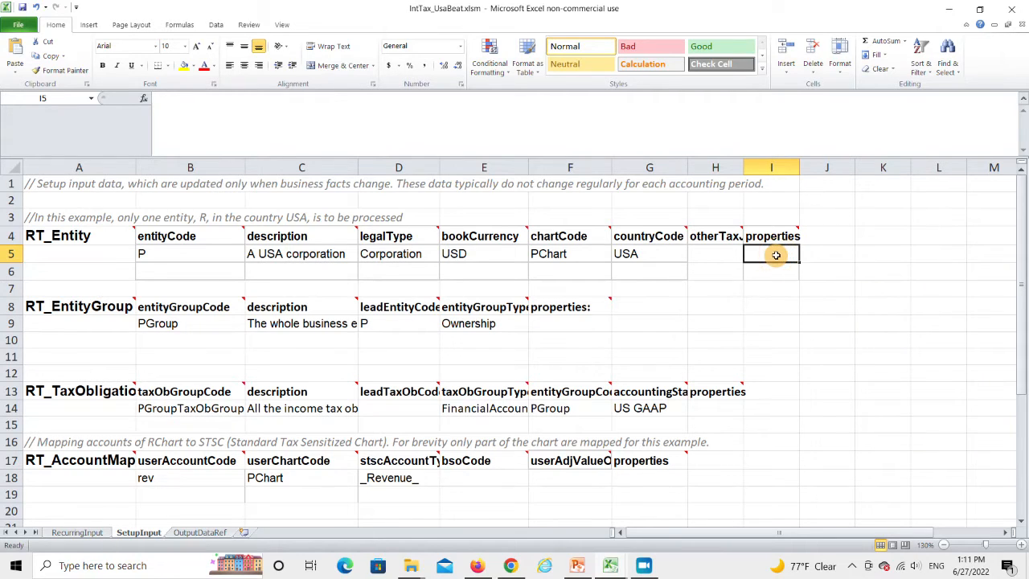
pyautogui.write('usa')
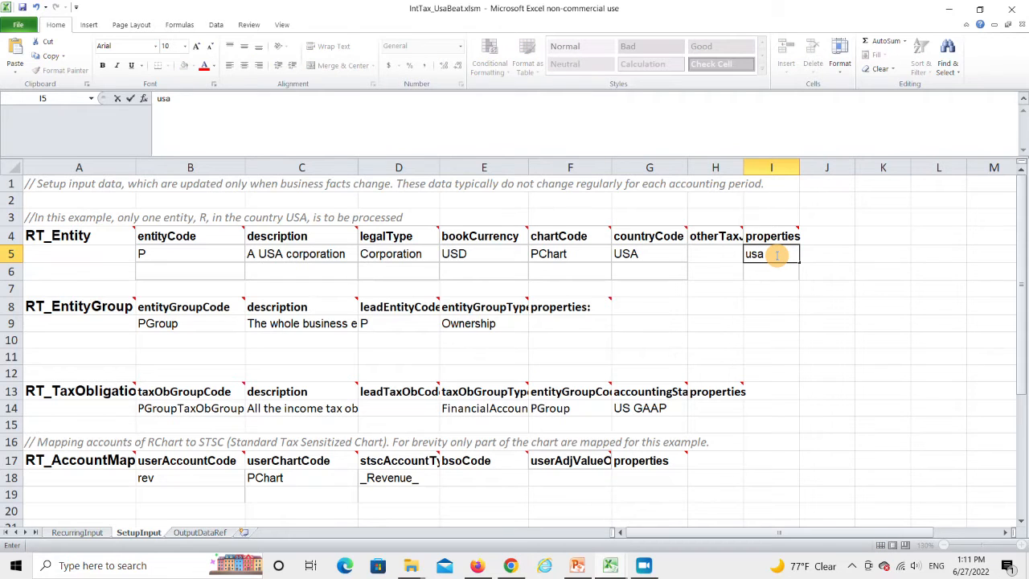
pyautogui.write('Beat_isApplicab')
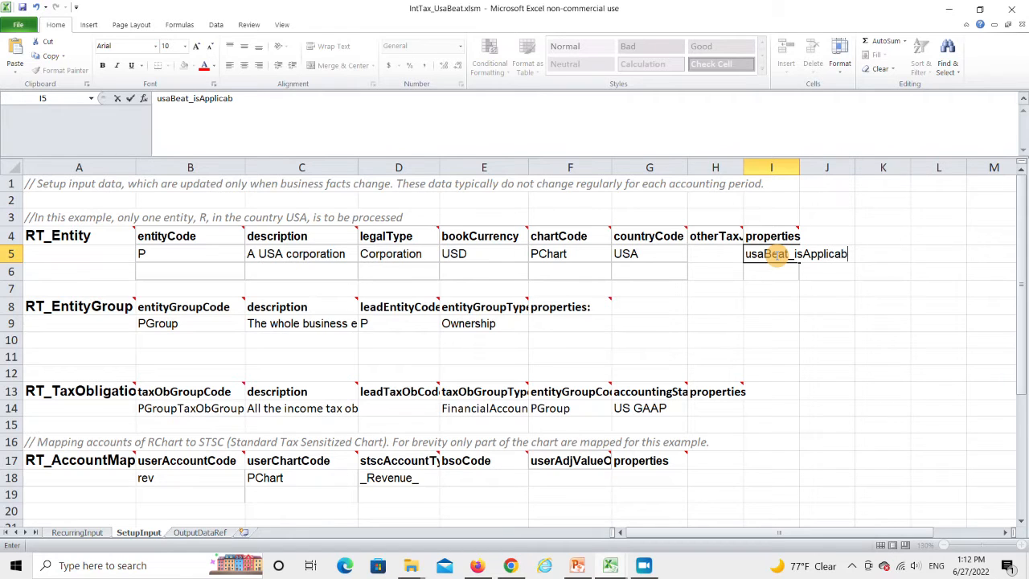
pyautogui.write('le=TRUE')
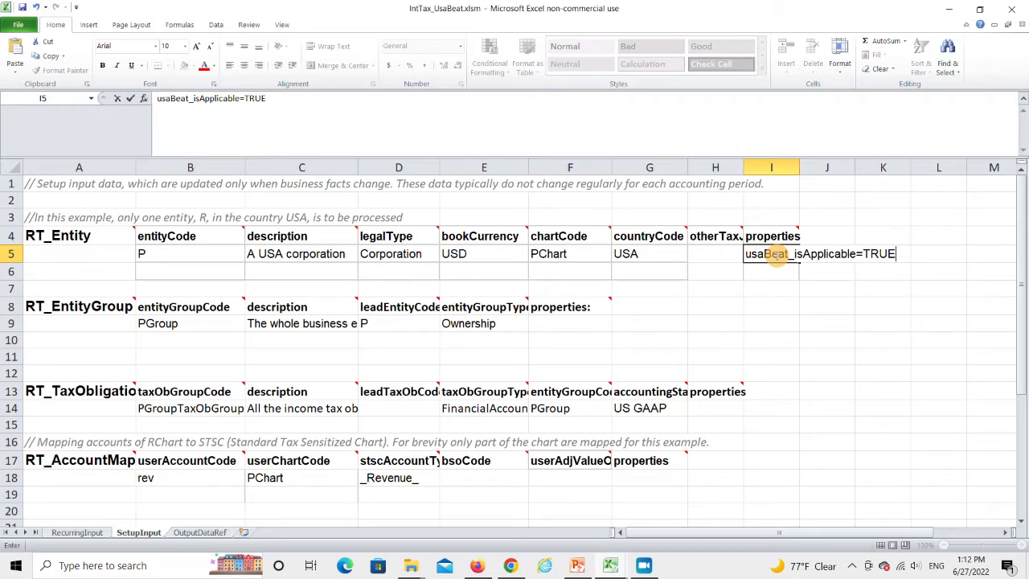
pyautogui.click(22, 8)
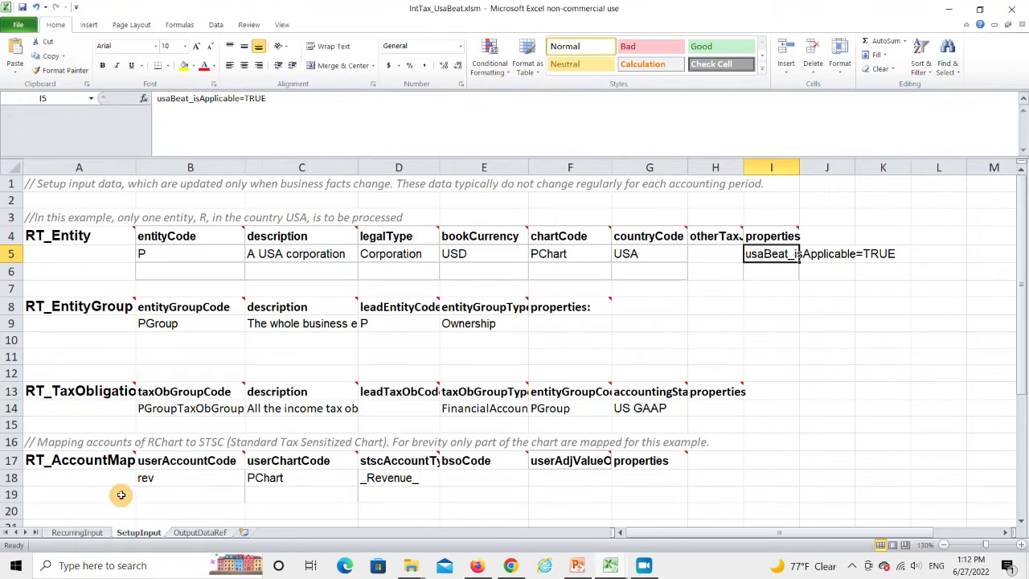
# Submit the data to TaxMeter.com for calculation from the RecurringInput sheet and open the B2T output
pyautogui.click(78, 533)
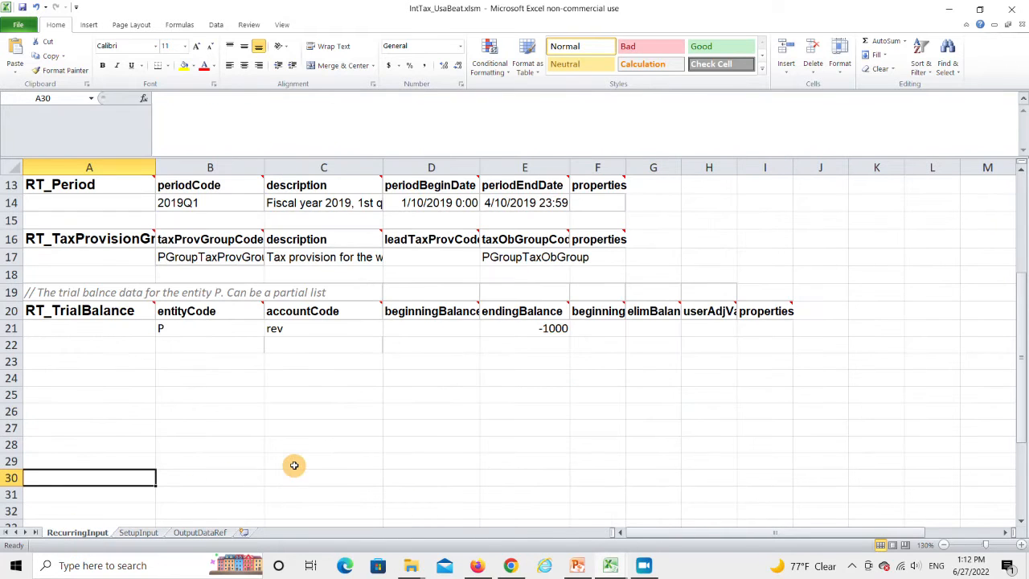
pyautogui.scroll(3, 290, 458)
pyautogui.scroll(1, 290, 458)
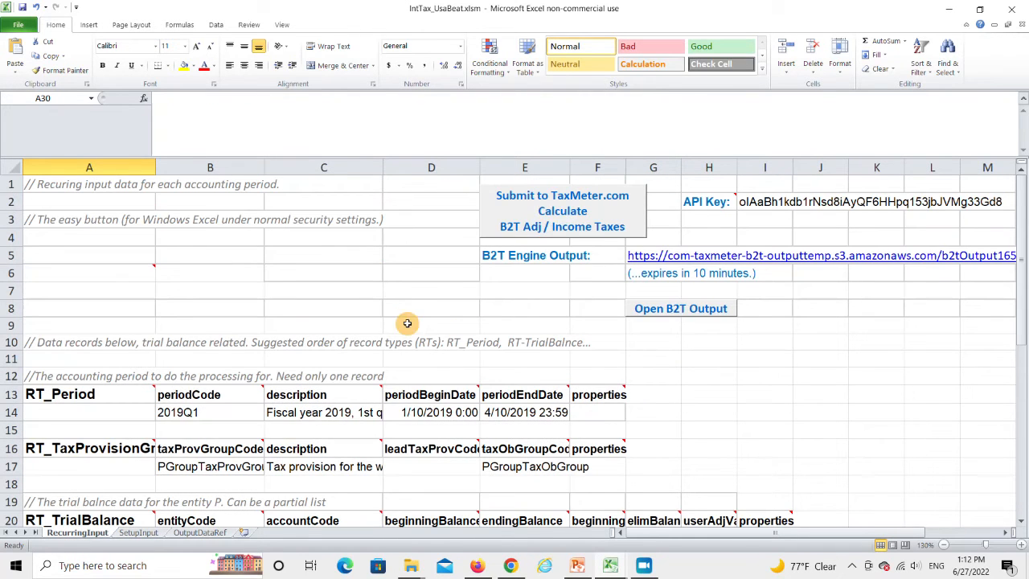
pyautogui.click(558, 199)
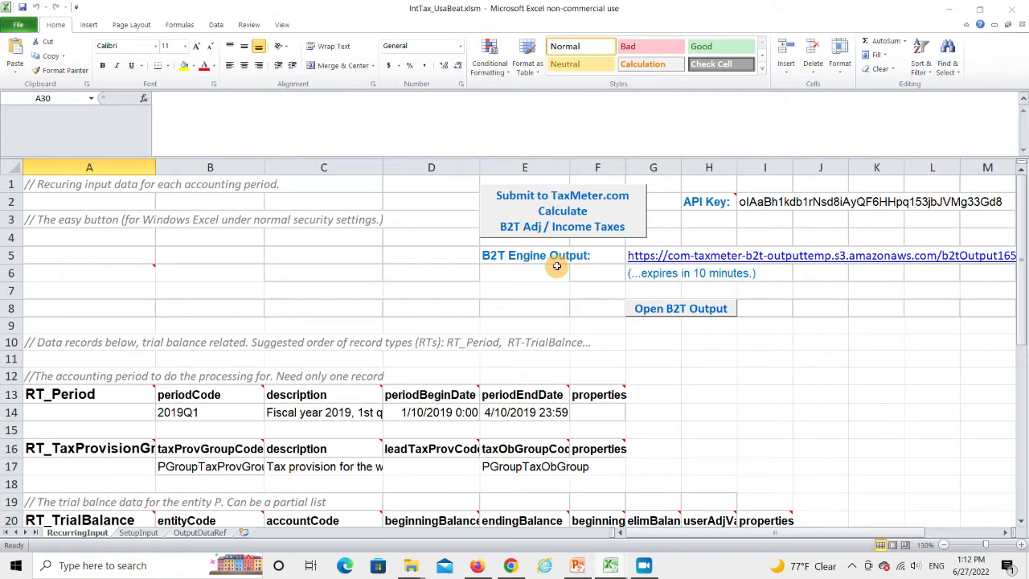
pyautogui.click(666, 315)
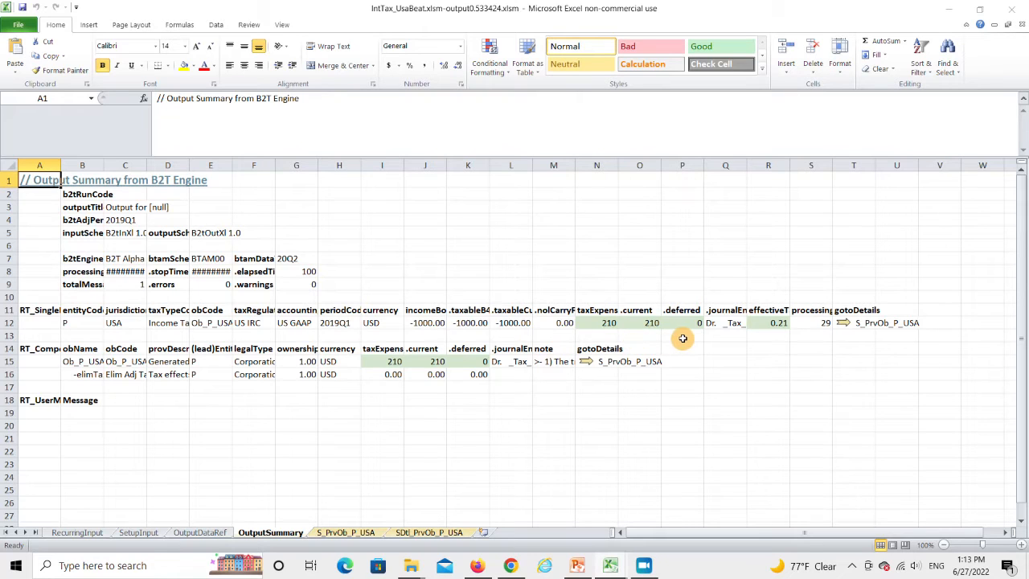
# Open the details of the P USA single provision and examine its tax calculation reports down to the USA BEAT section
pyautogui.click(844, 325)
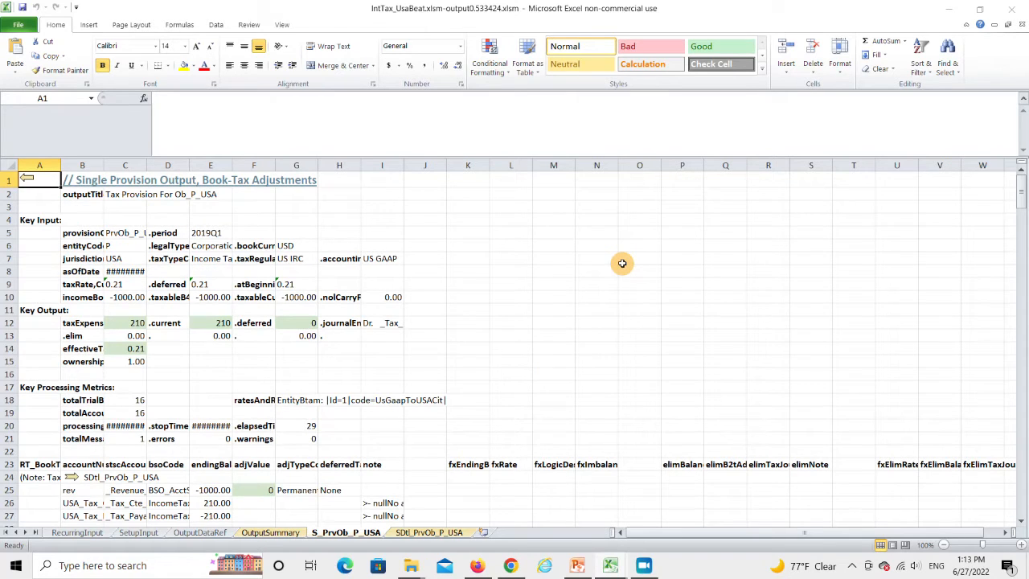
pyautogui.scroll(-2, 623, 264)
pyautogui.scroll(-4, 622, 264)
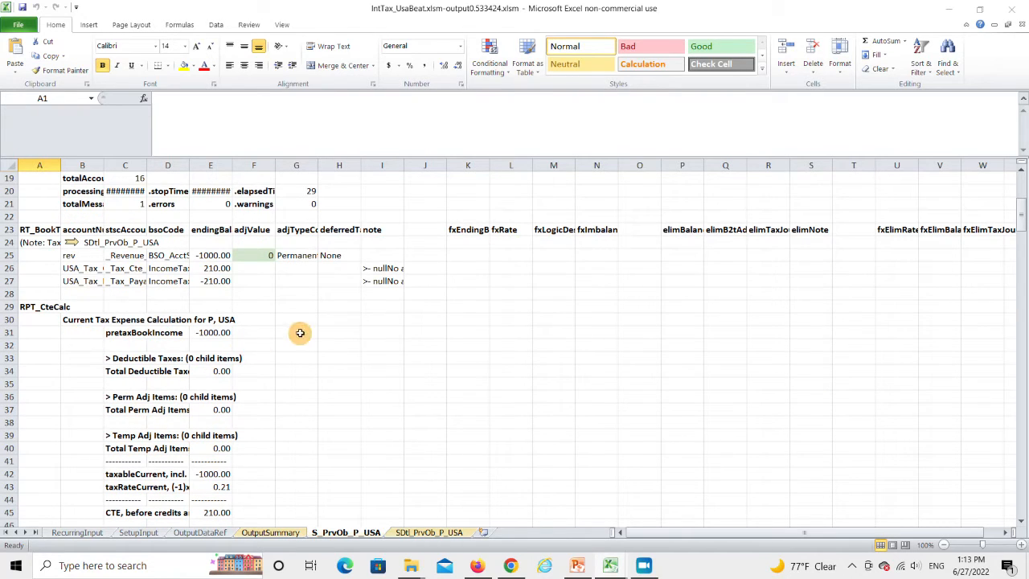
pyautogui.scroll(-2, 299, 329)
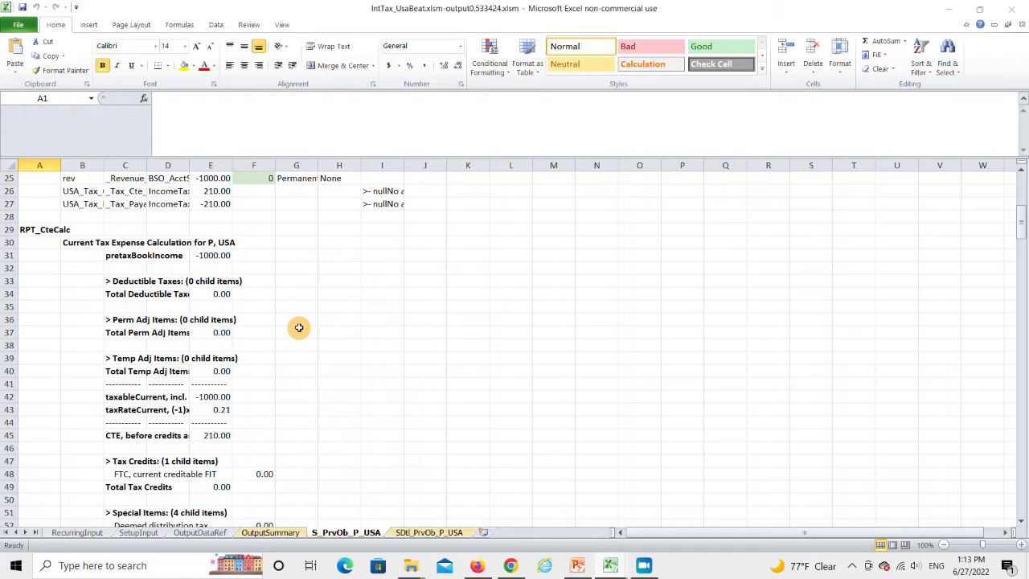
pyautogui.scroll(-2, 299, 327)
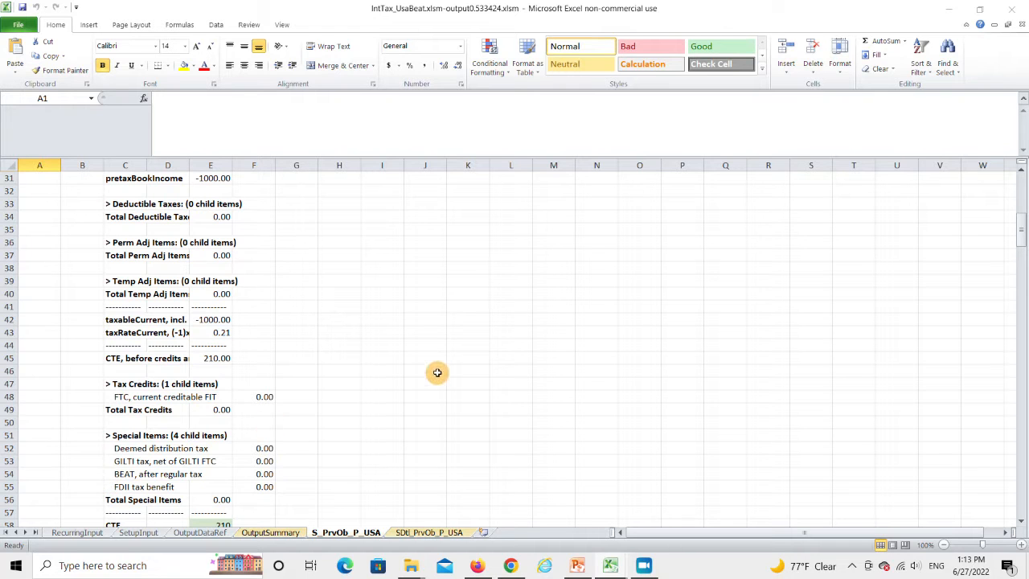
pyautogui.scroll(-14, 436, 372)
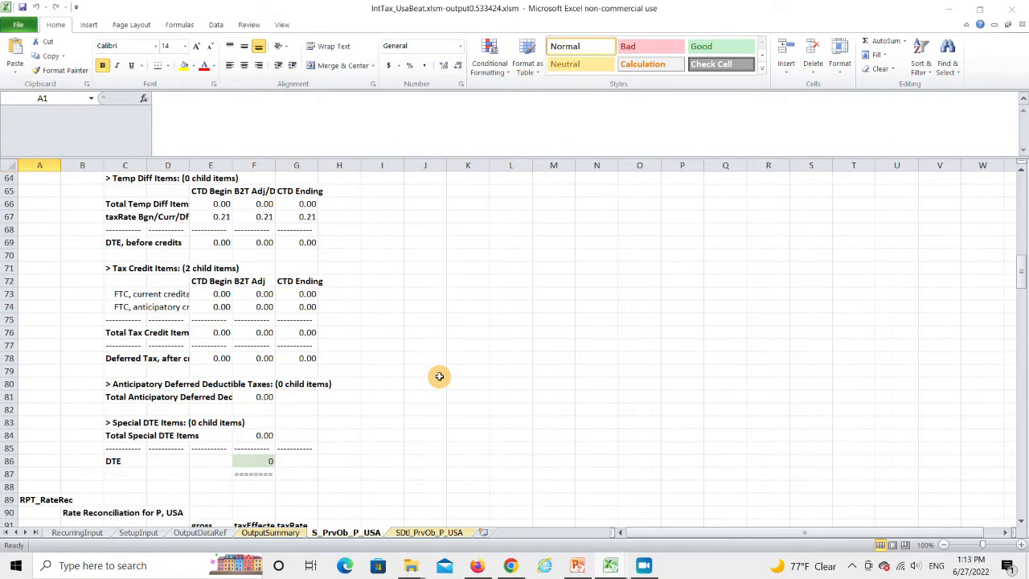
pyautogui.scroll(-15, 437, 370)
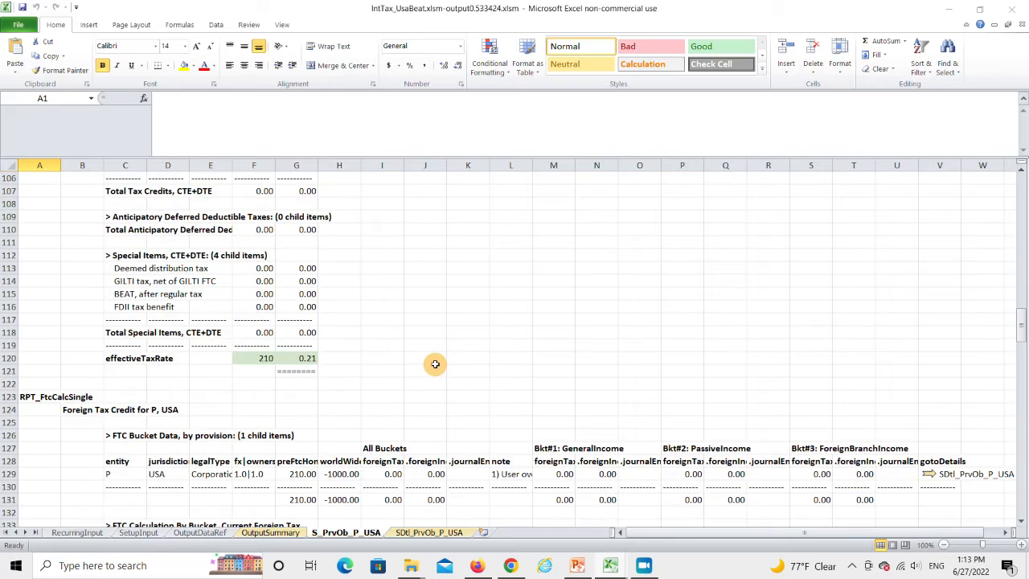
pyautogui.scroll(-8, 435, 364)
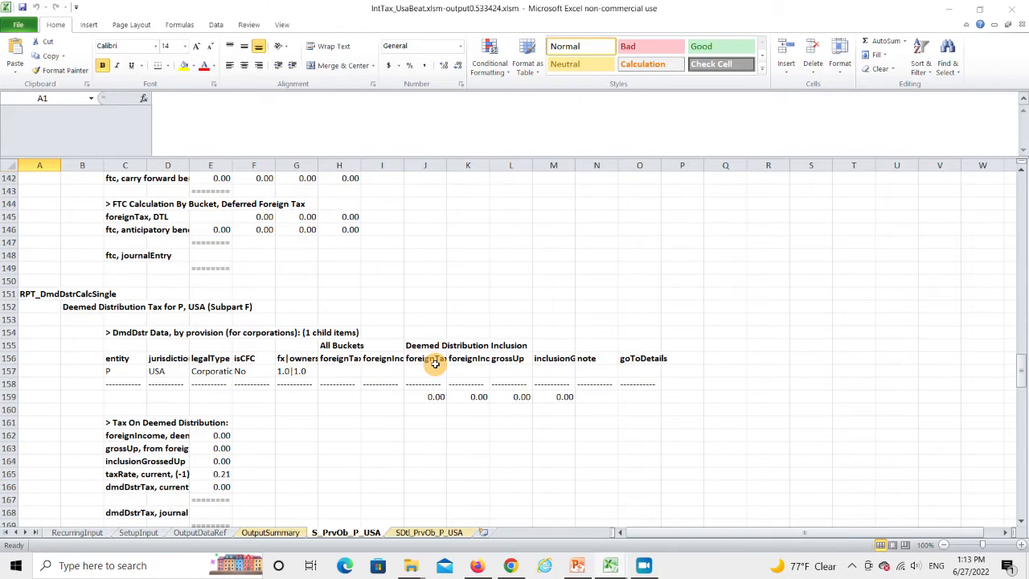
pyautogui.scroll(-9, 435, 364)
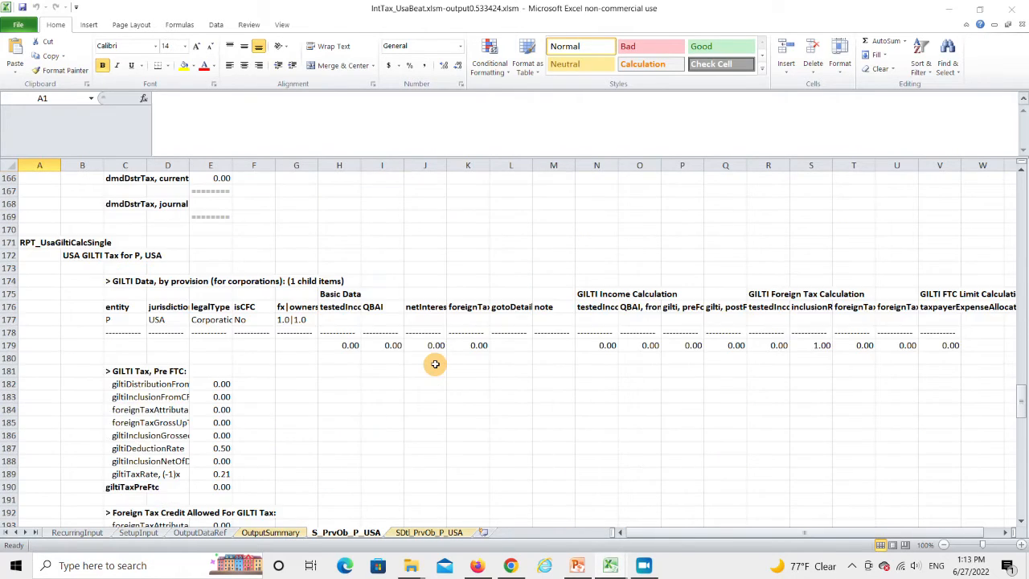
pyautogui.scroll(-11, 435, 364)
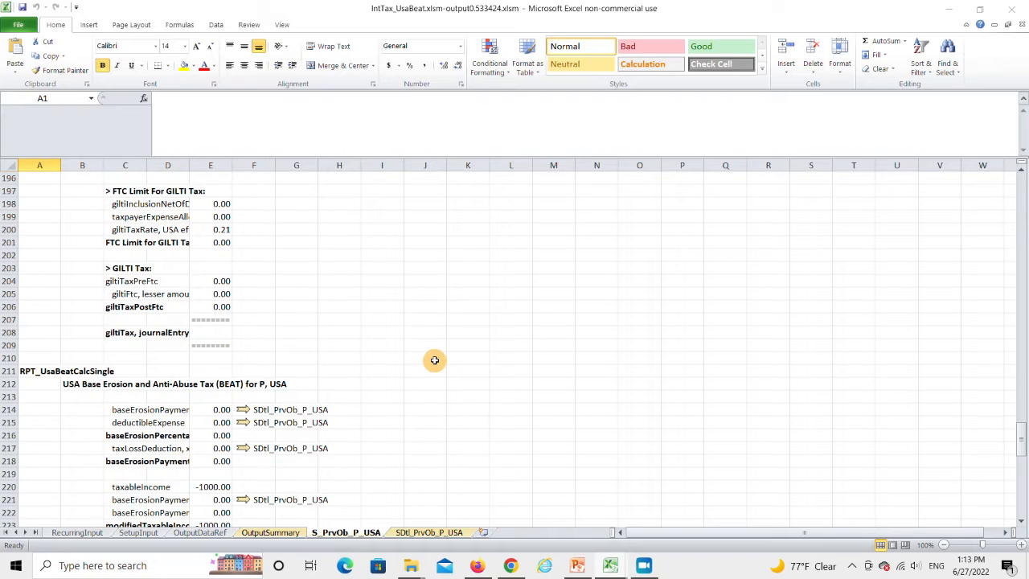
pyautogui.scroll(-1, 434, 360)
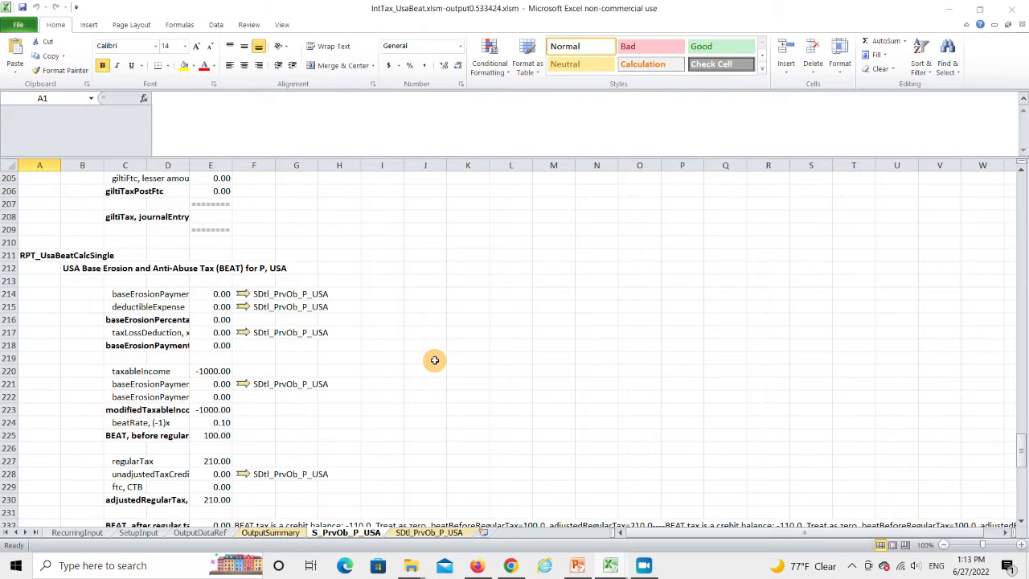
pyautogui.scroll(-1, 434, 360)
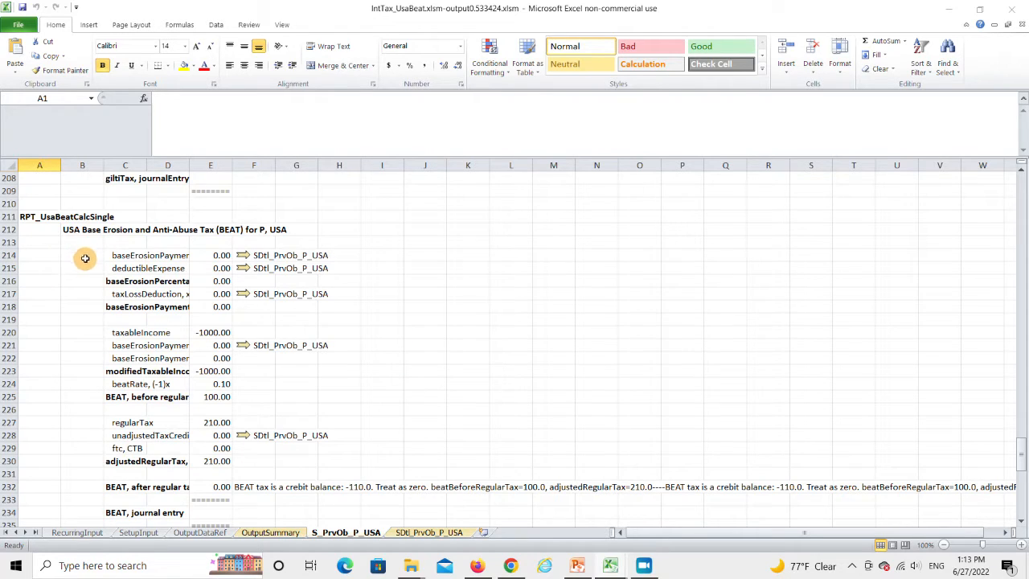
# Inspect the base erosion payment, taxable income, modified taxable income and BEAT before regular tax lines, and close the output workbook without saving
pyautogui.click(119, 260)
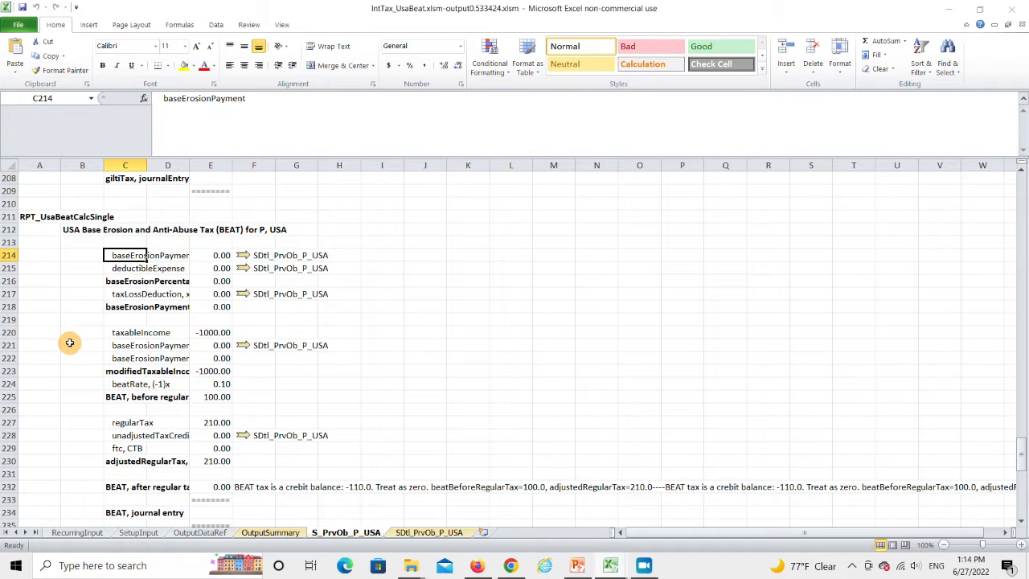
pyautogui.click(119, 333)
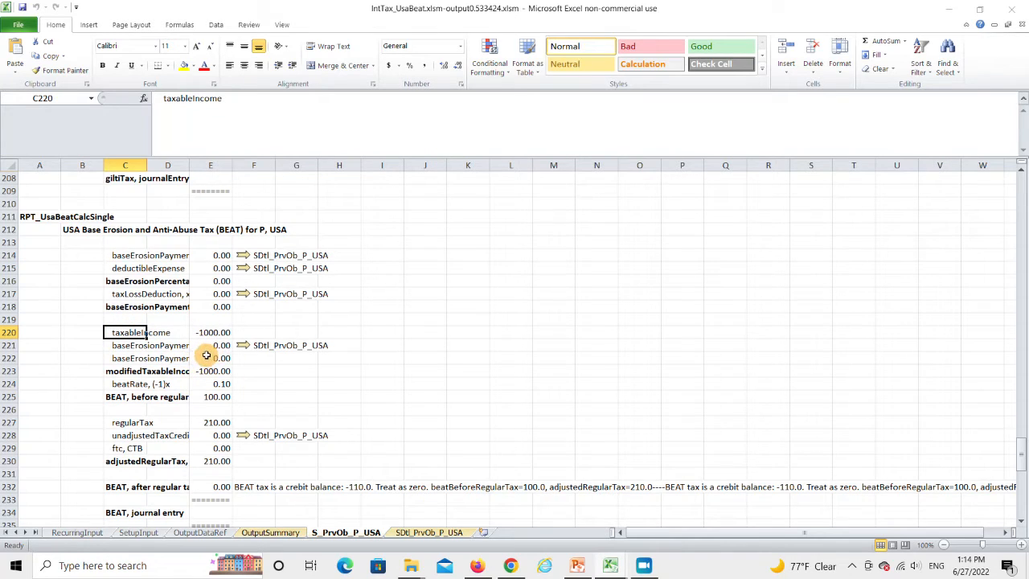
pyautogui.click(113, 372)
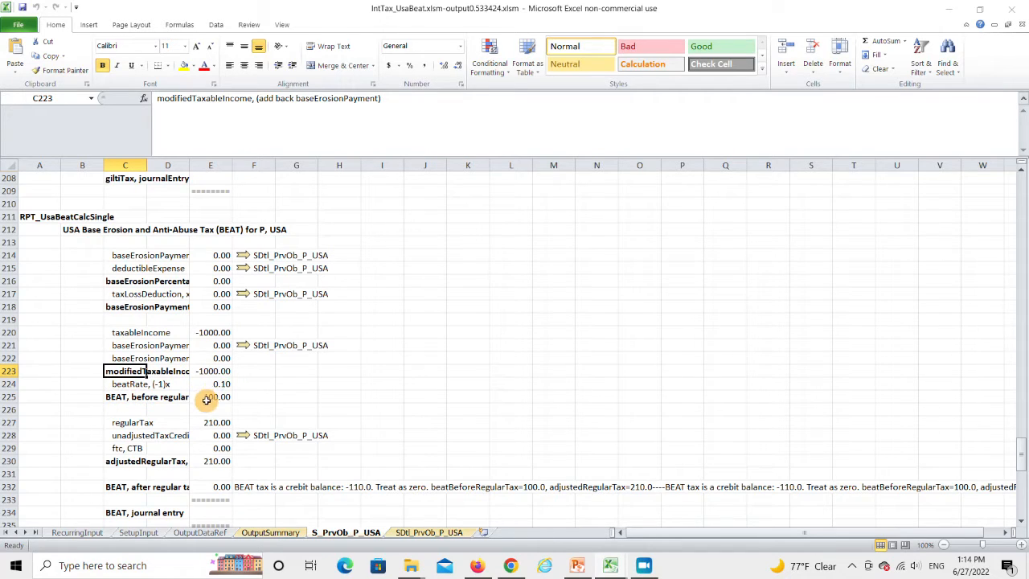
pyautogui.click(115, 397)
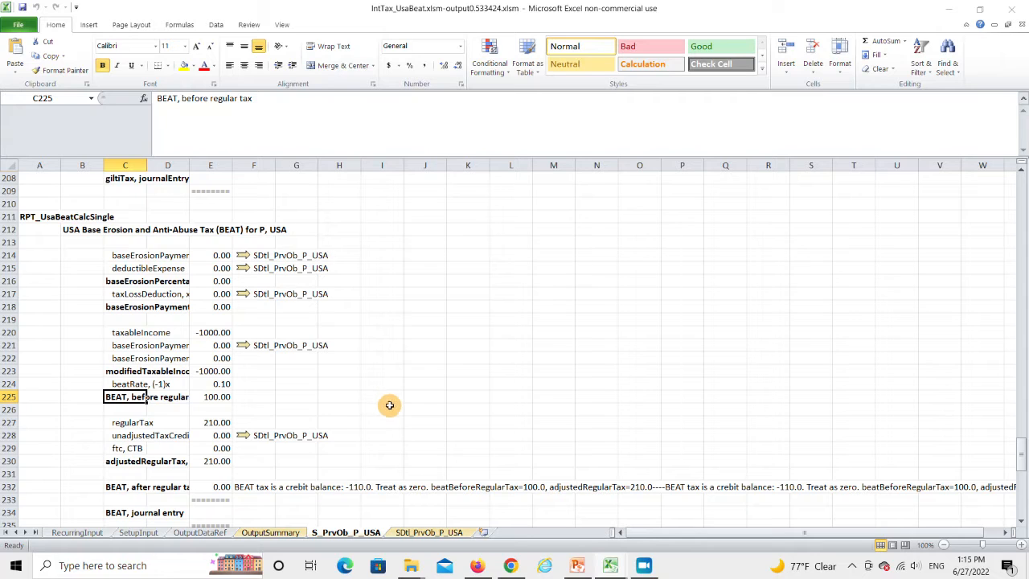
pyautogui.click(1014, 9)
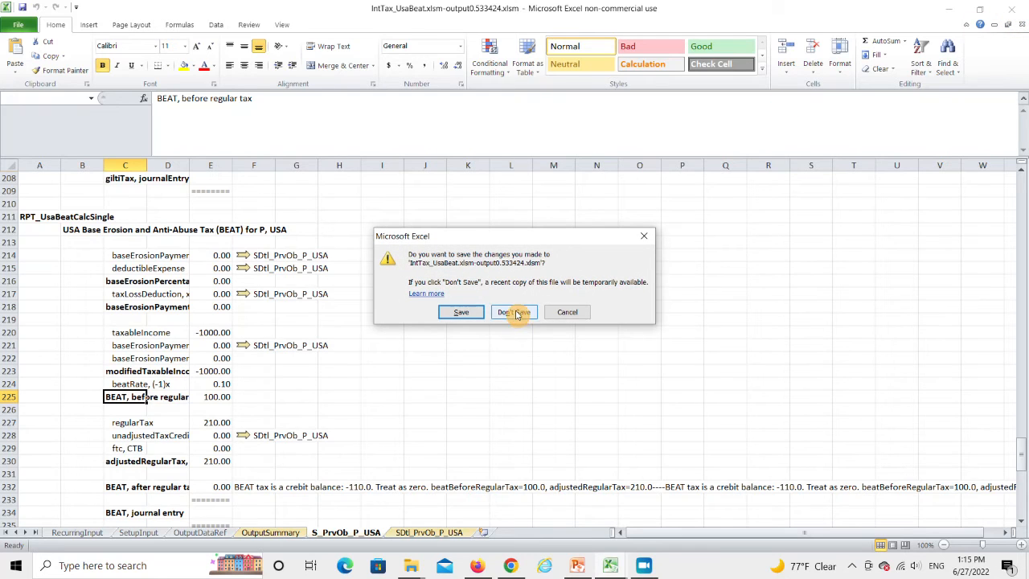
pyautogui.click(514, 312)
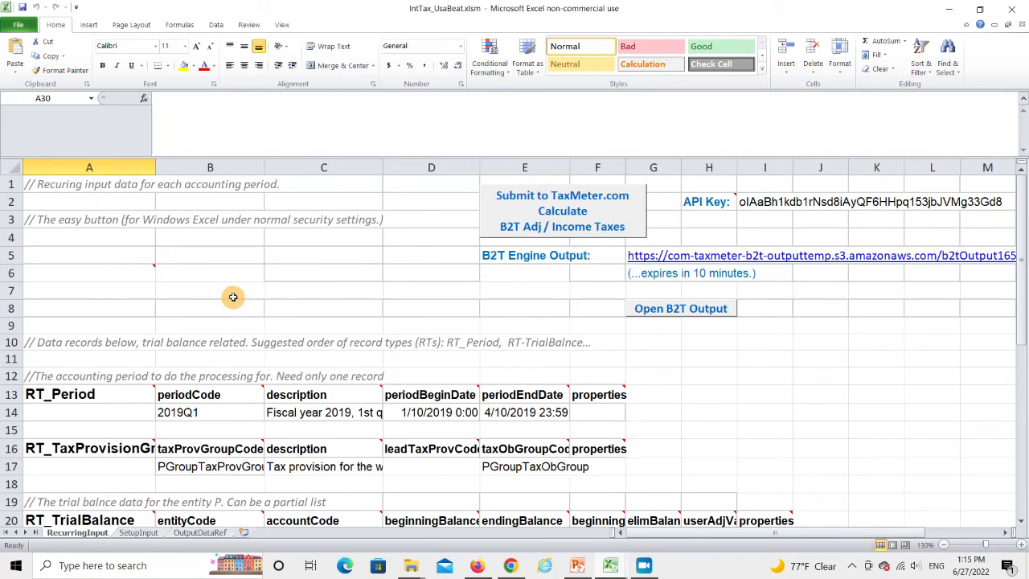
# Paste trial balance rows for entity P from row 22: exp 500 and mgmtFeeExp 400 with trxnCounterPartyCountryCode=CAN
pyautogui.scroll(-3, 233, 298)
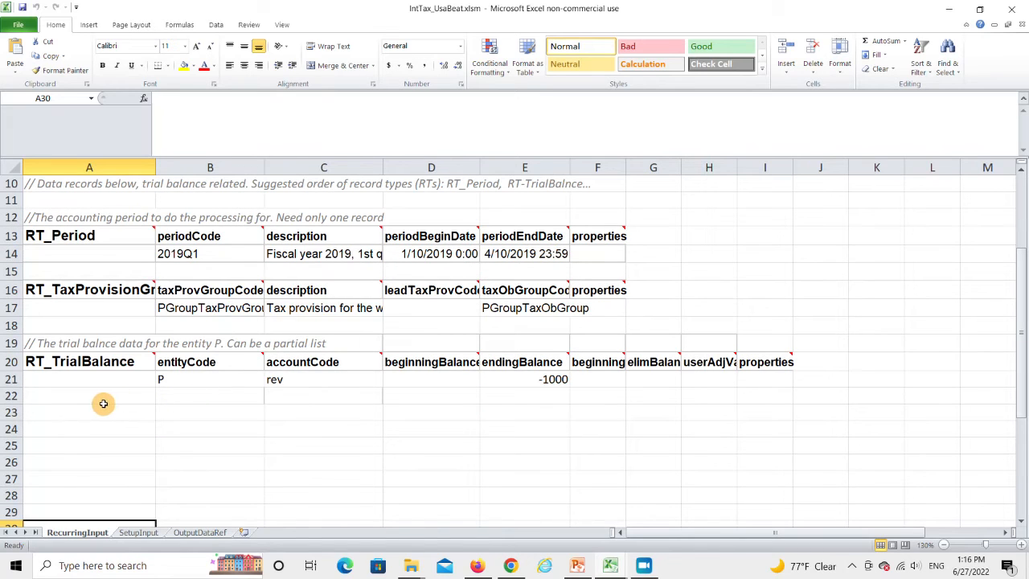
pyautogui.click(86, 399)
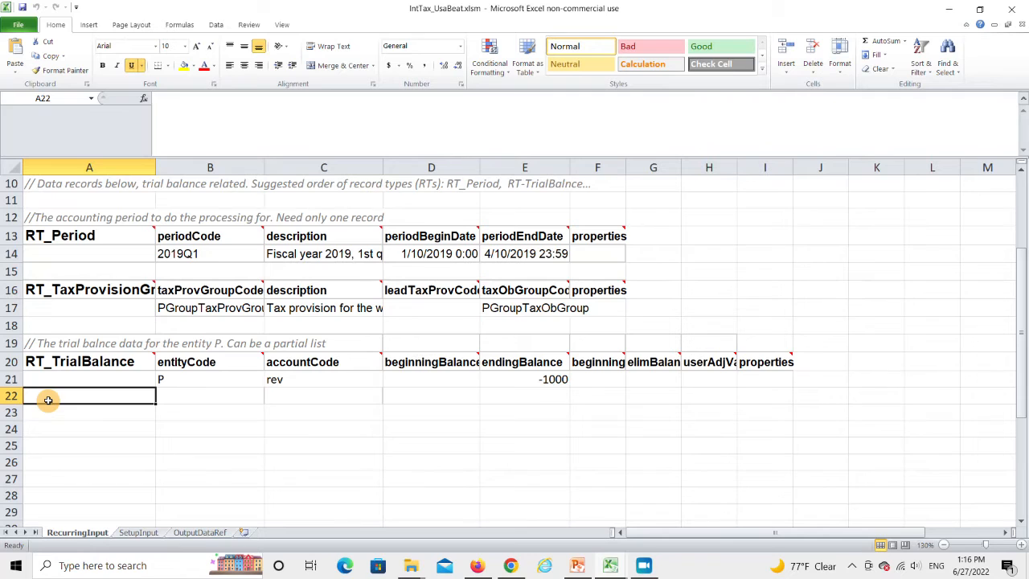
pyautogui.write('P\texp\t\t500 \tP\tmgmtFeeExp\t\t400\t\t\t\ttrxnCounterPartyCountryCode=CAN')
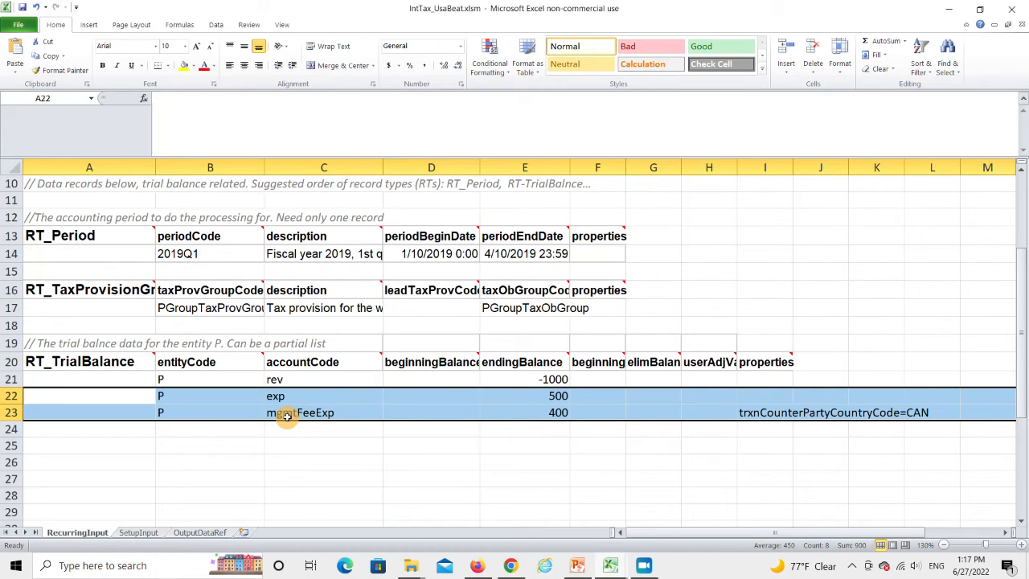
# Paste PChart account mappings from row 19 of SetupInput, exp to _Expense_ and mgmtFeeExp to _ManagementFeeExpense_, and save the workbook
pyautogui.click(139, 533)
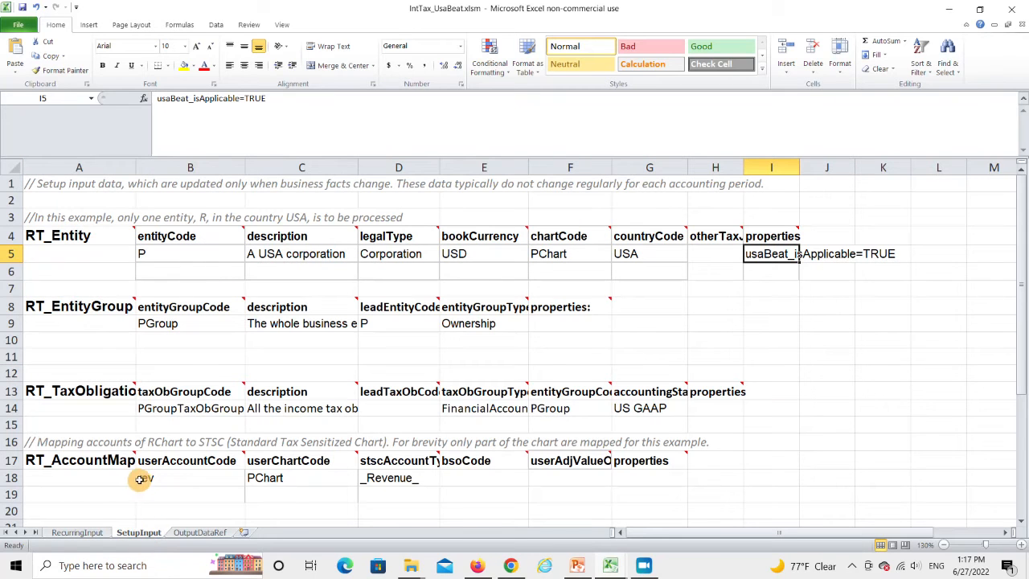
pyautogui.click(74, 498)
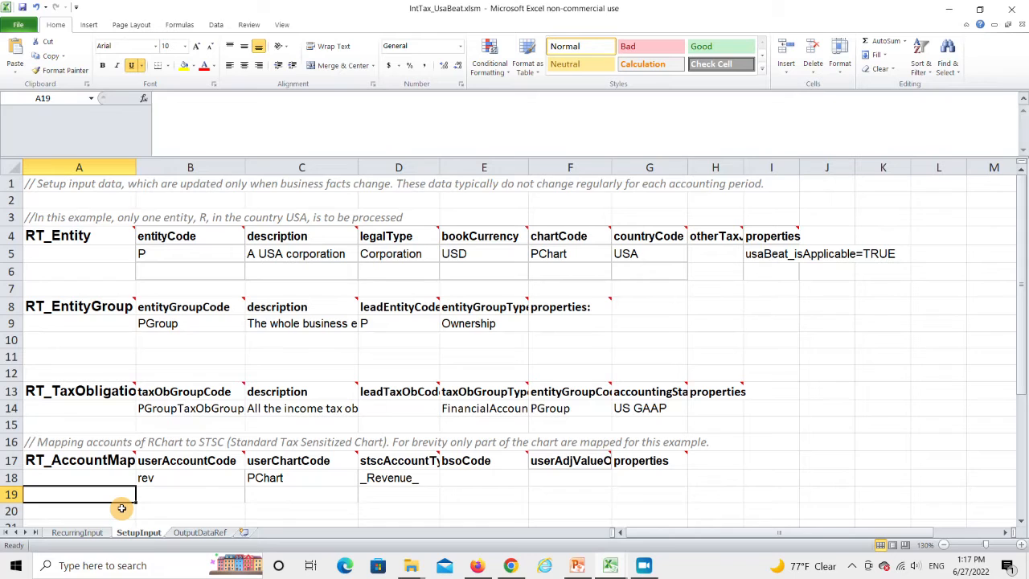
pyautogui.write('exp\tPChart\t_Expense_ mgmtFeeExp\tPChart\t_ManagementFeeExpense_')
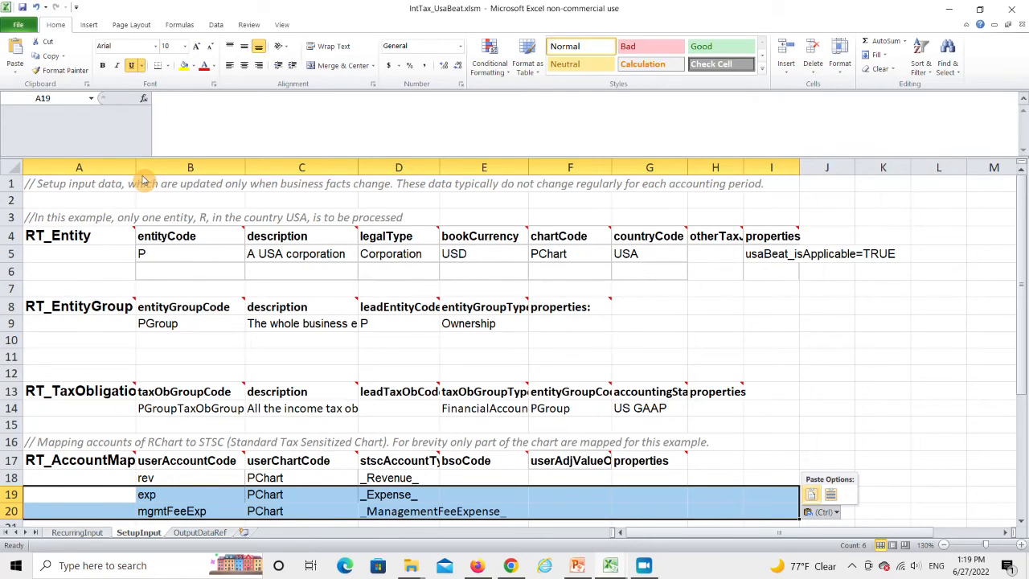
pyautogui.click(23, 6)
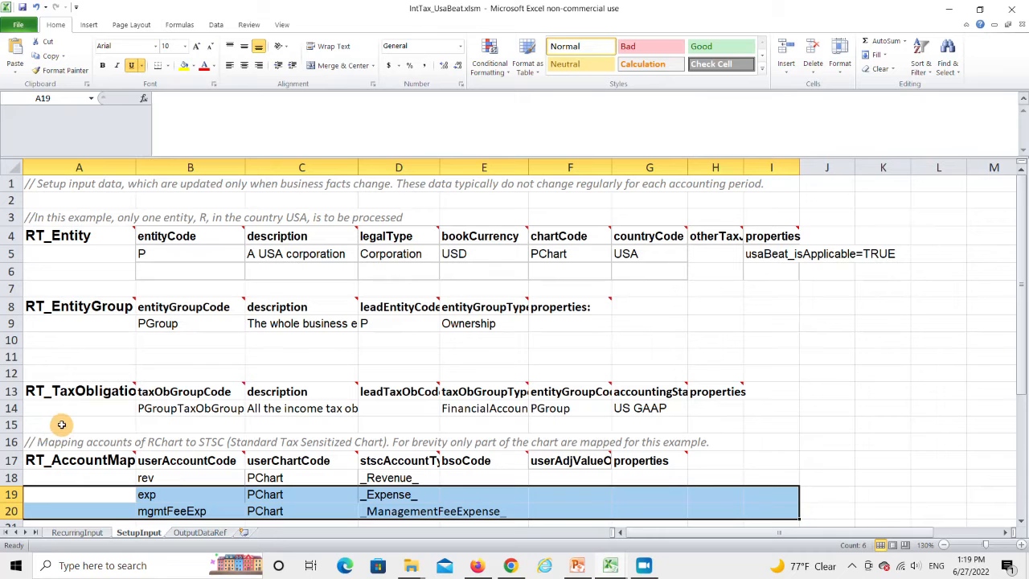
# Submit the RecurringInput data to TaxMeter.com to calculate the B2T adjustments and income taxes, and open the B2T output
pyautogui.click(77, 533)
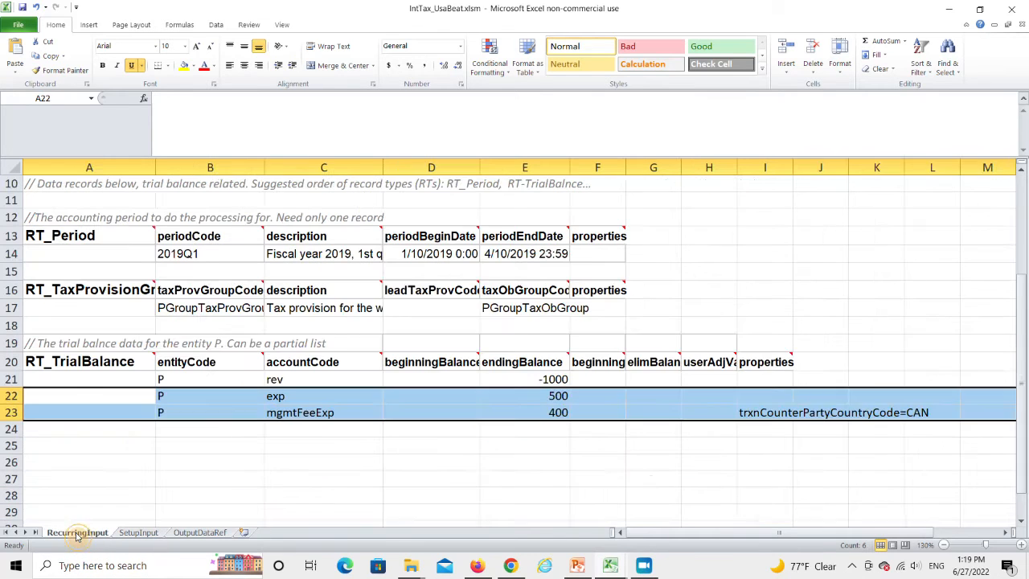
pyautogui.scroll(3, 579, 315)
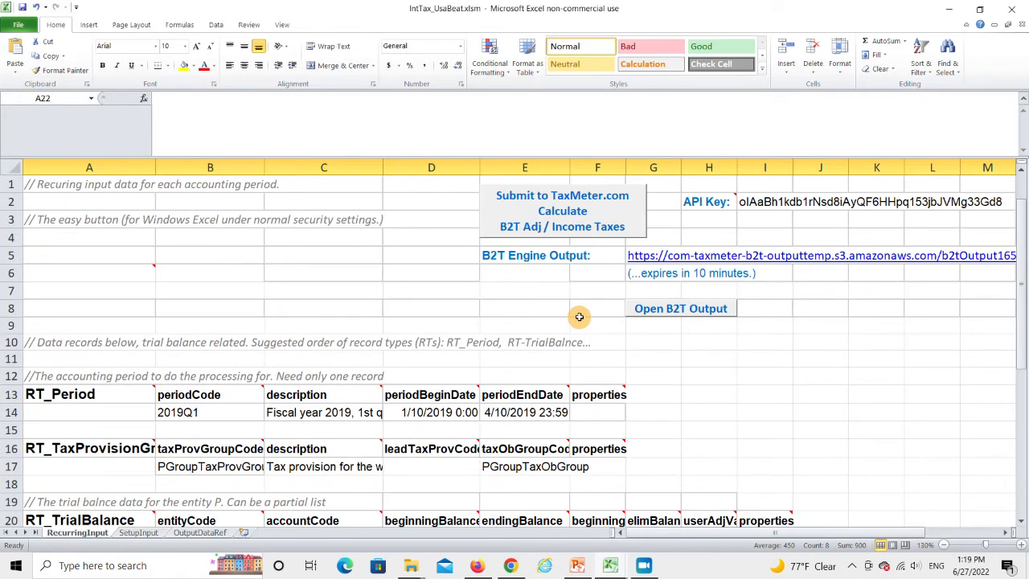
pyautogui.click(563, 194)
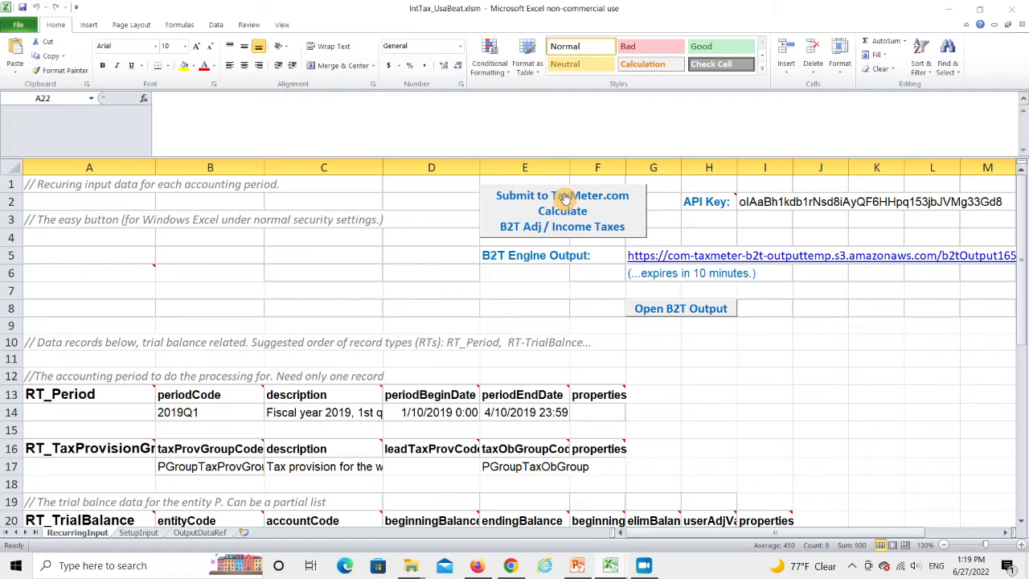
pyautogui.click(667, 309)
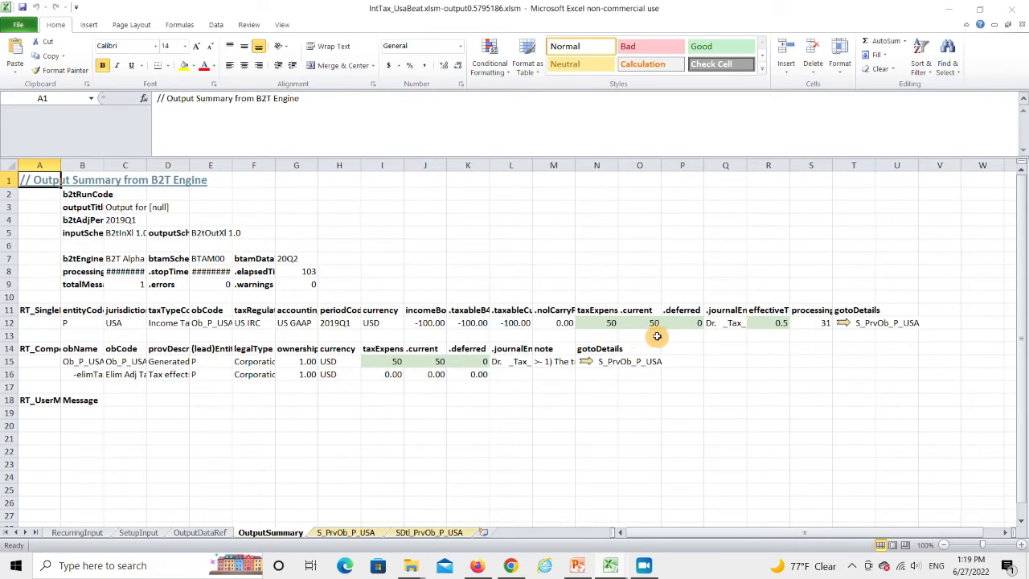
# Open the details of the P USA single provision and examine its current tax expense calculation, including CTE before credits and special items
pyautogui.click(842, 326)
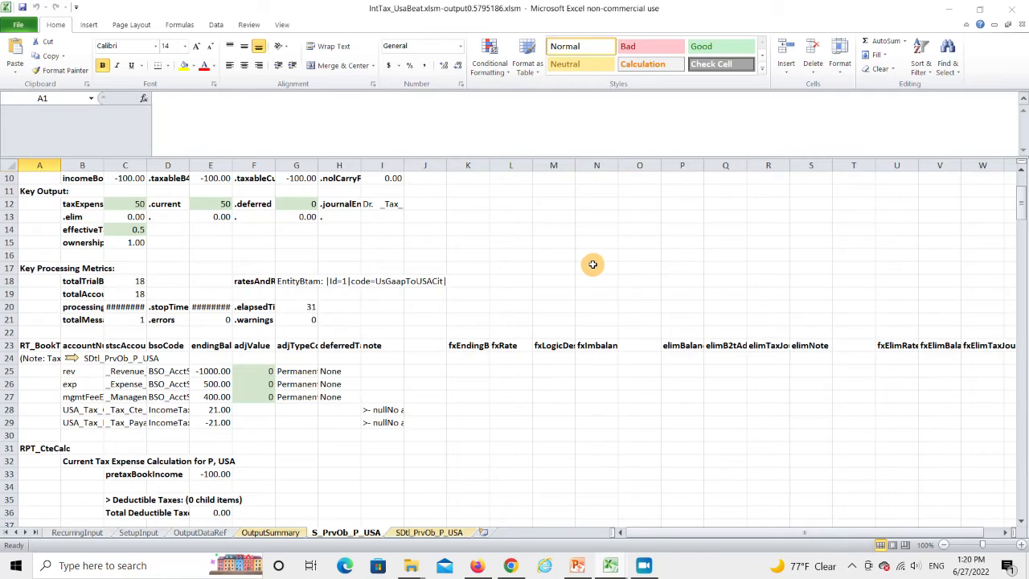
pyautogui.scroll(-6, 592, 264)
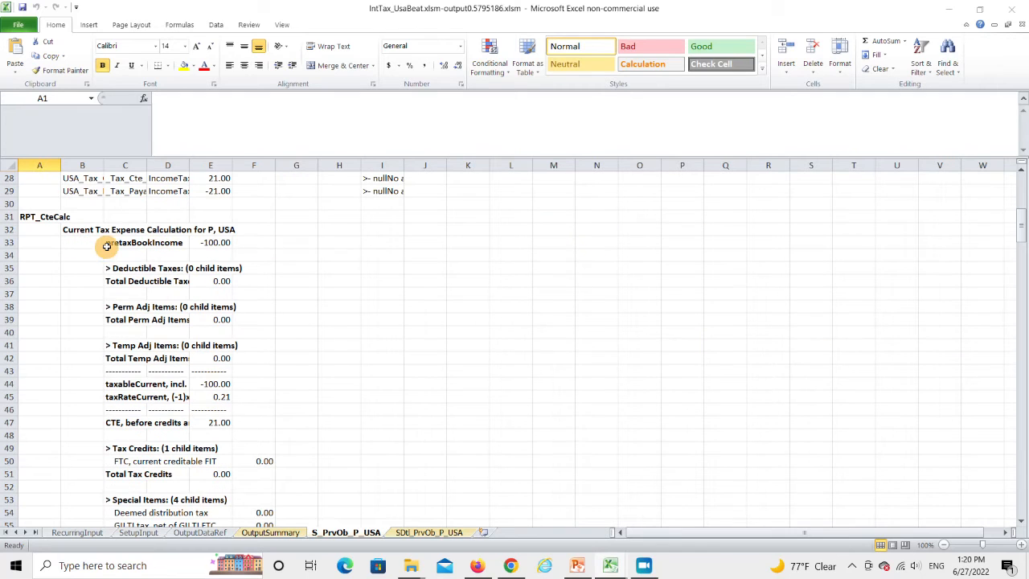
pyautogui.scroll(-2, 250, 272)
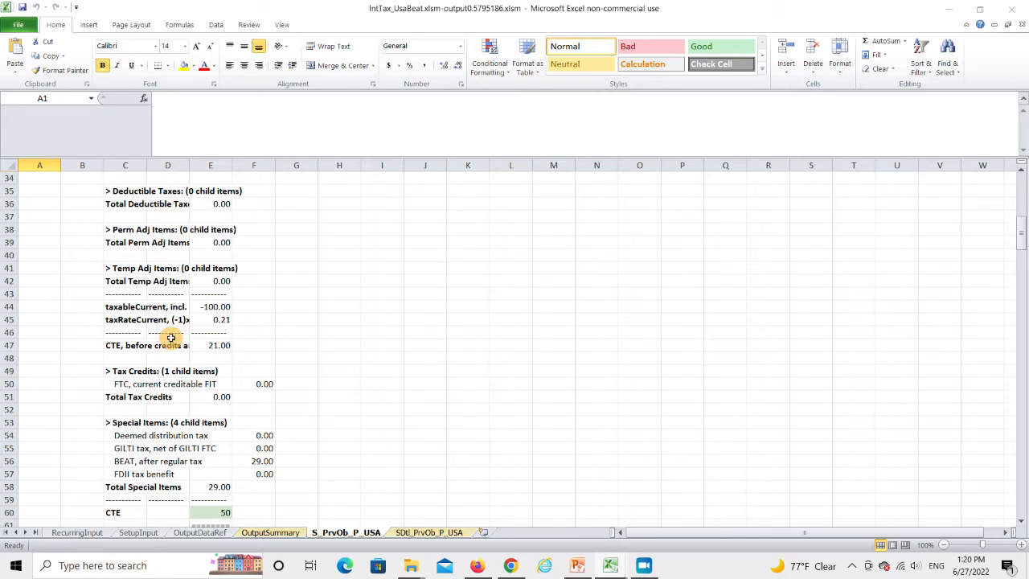
pyautogui.click(113, 347)
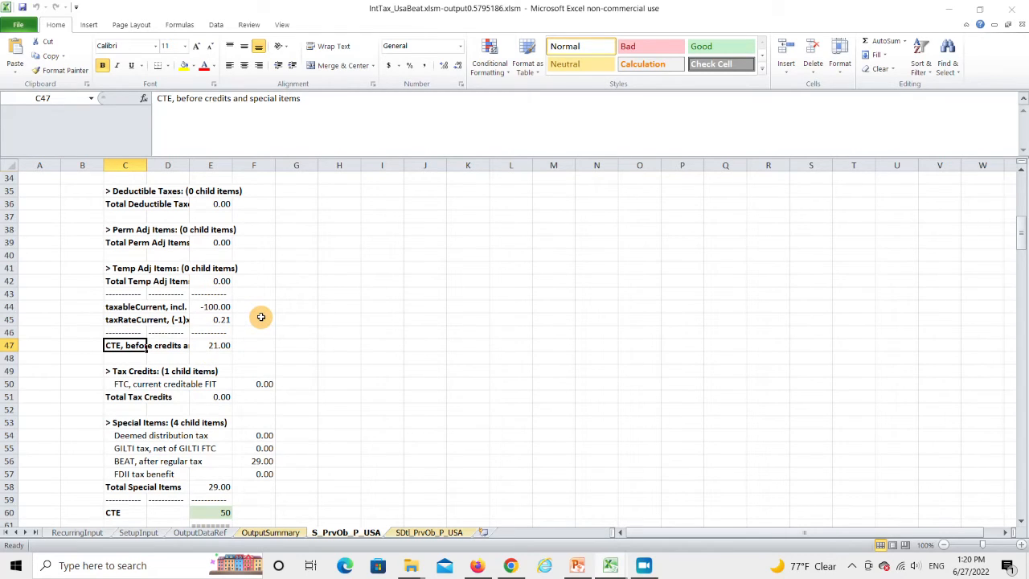
pyautogui.scroll(1, 261, 317)
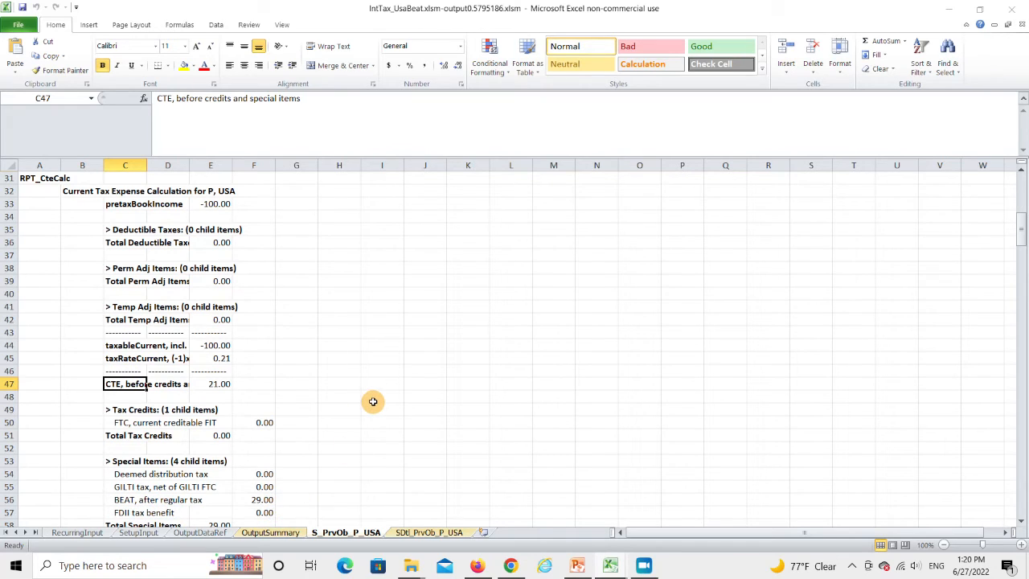
pyautogui.scroll(-1, 373, 401)
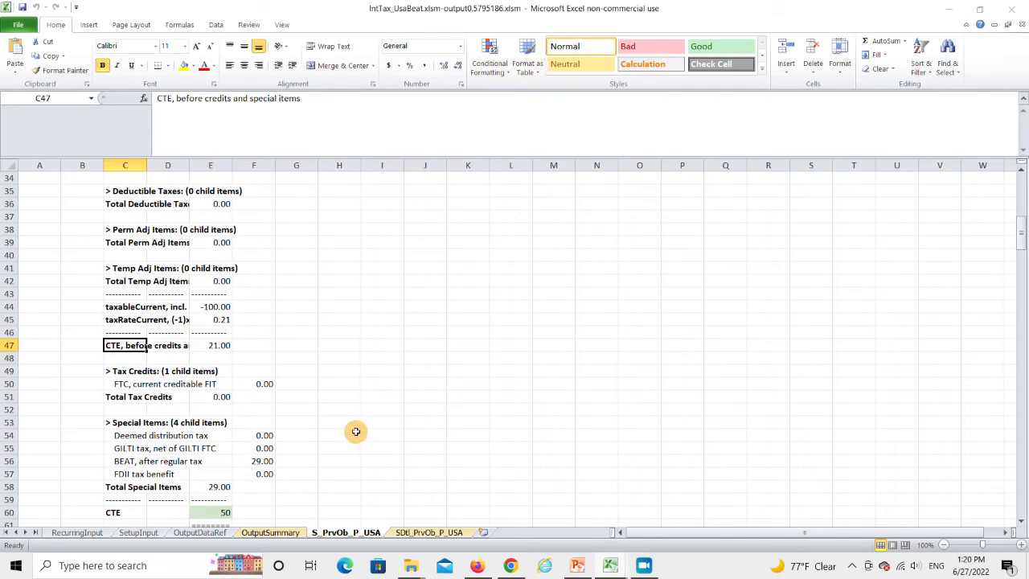
# Review the deferred tax, rate reconciliation, FTC and GILTI reports down to the USA BEAT calculation for P
pyautogui.scroll(-6, 354, 406)
pyautogui.scroll(-2, 351, 403)
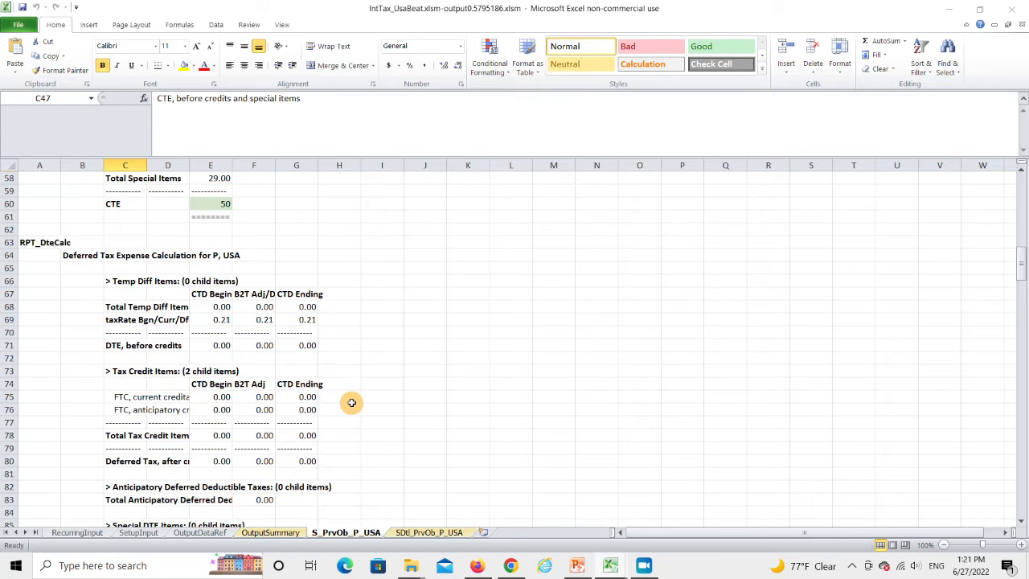
pyautogui.scroll(-20, 351, 403)
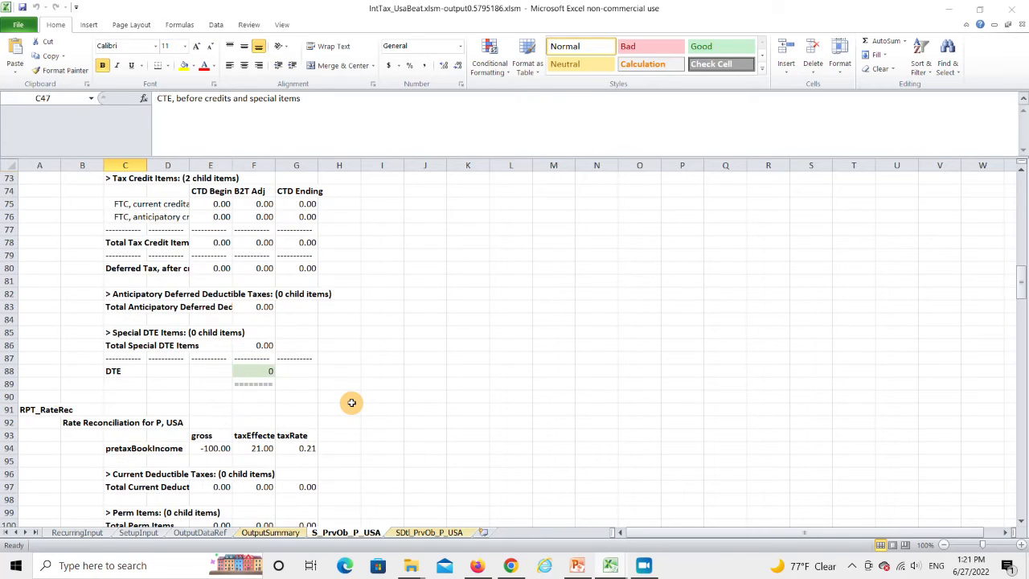
pyautogui.scroll(-15, 352, 403)
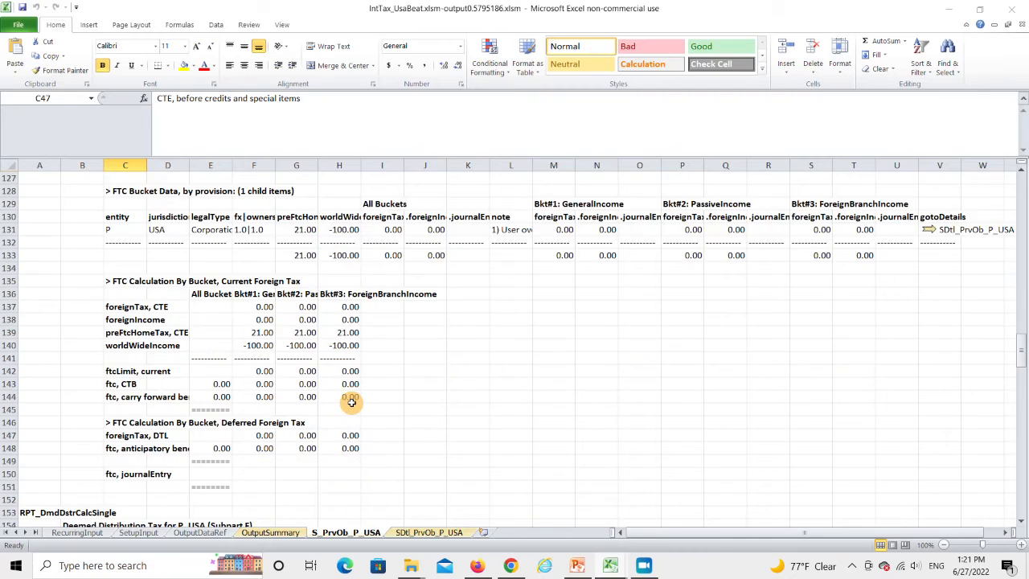
pyautogui.scroll(-14, 352, 402)
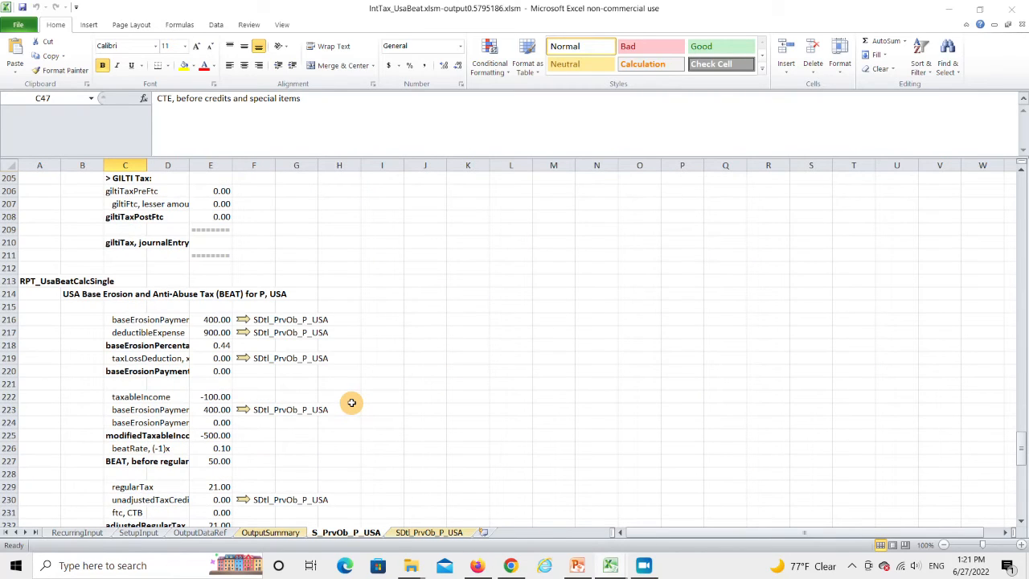
pyautogui.scroll(-2, 351, 403)
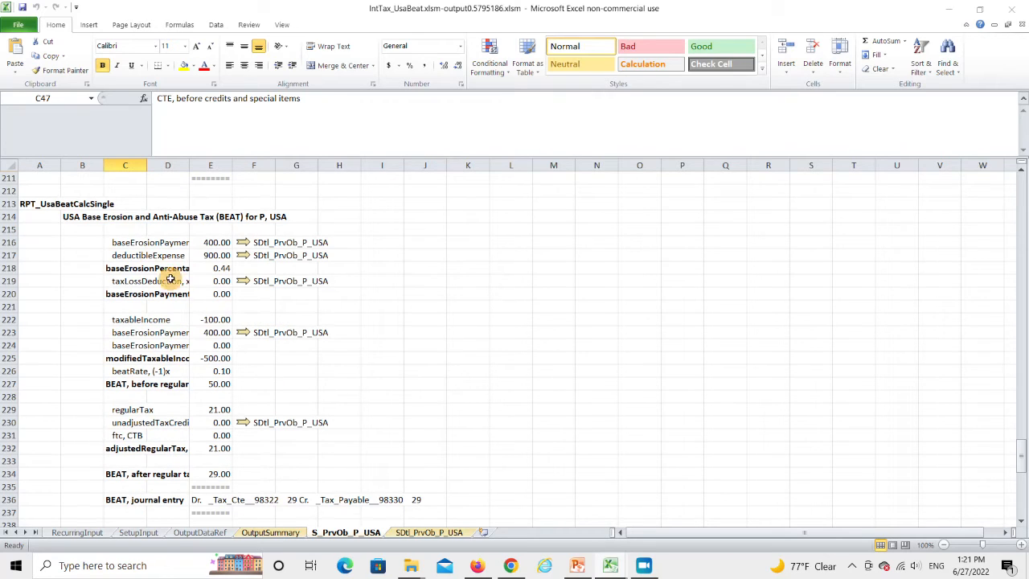
# Follow the baseErosionPayment line to its detail sheet and find the account-level USA BEAT calculation for P
pyautogui.click(121, 241)
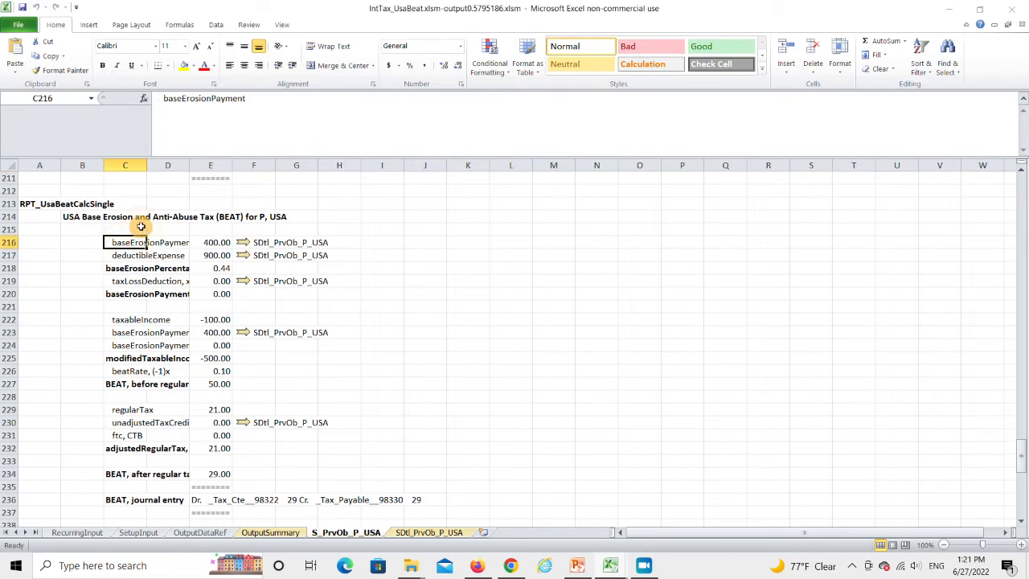
pyautogui.click(244, 245)
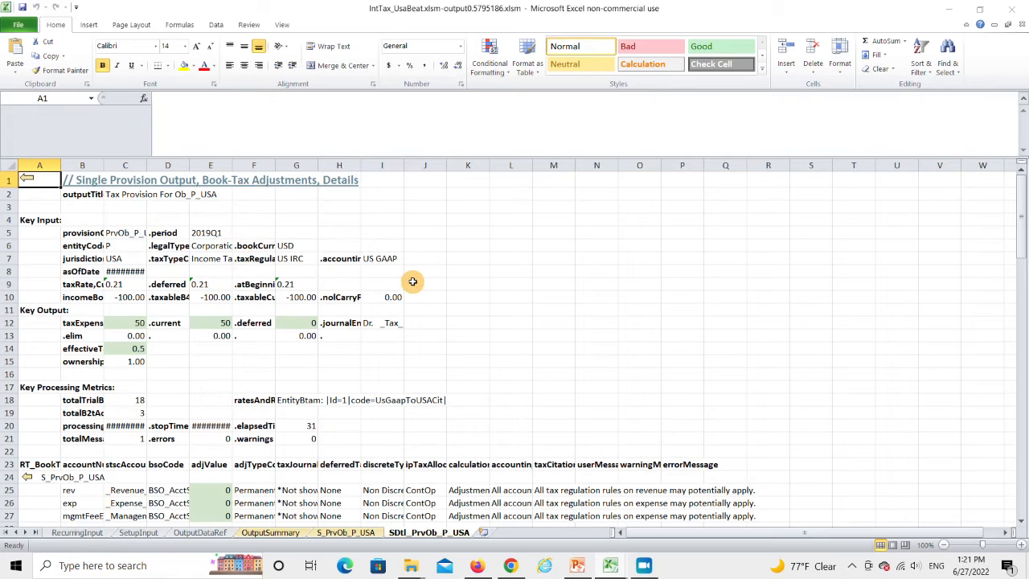
pyautogui.scroll(-12, 413, 281)
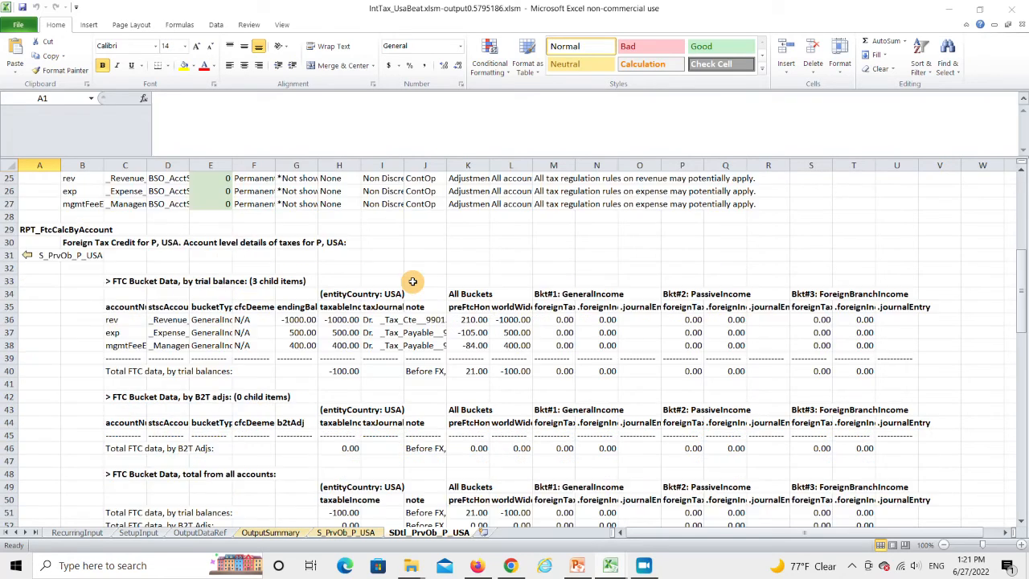
pyautogui.scroll(-3, 412, 281)
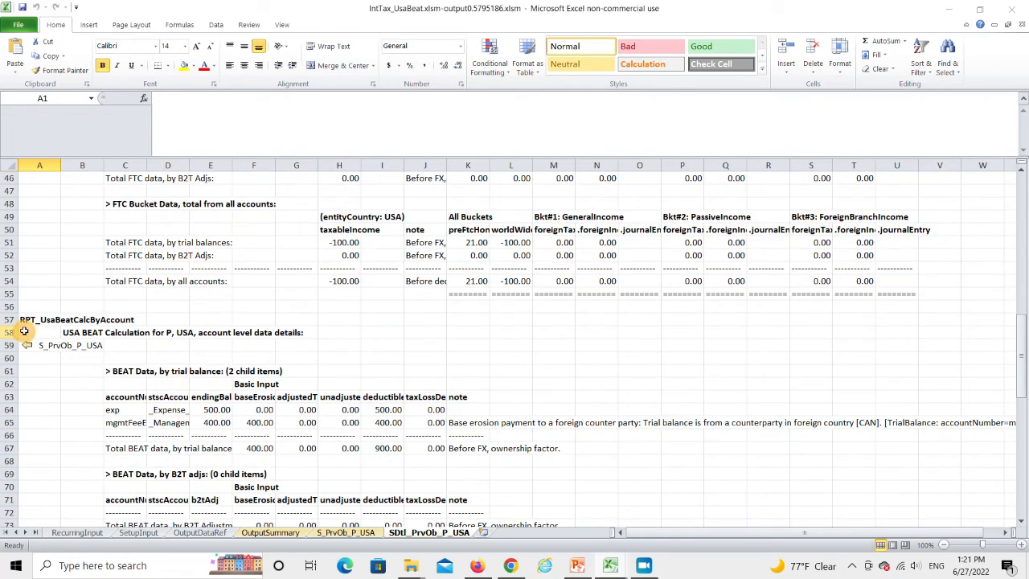
pyautogui.scroll(-4, 119, 337)
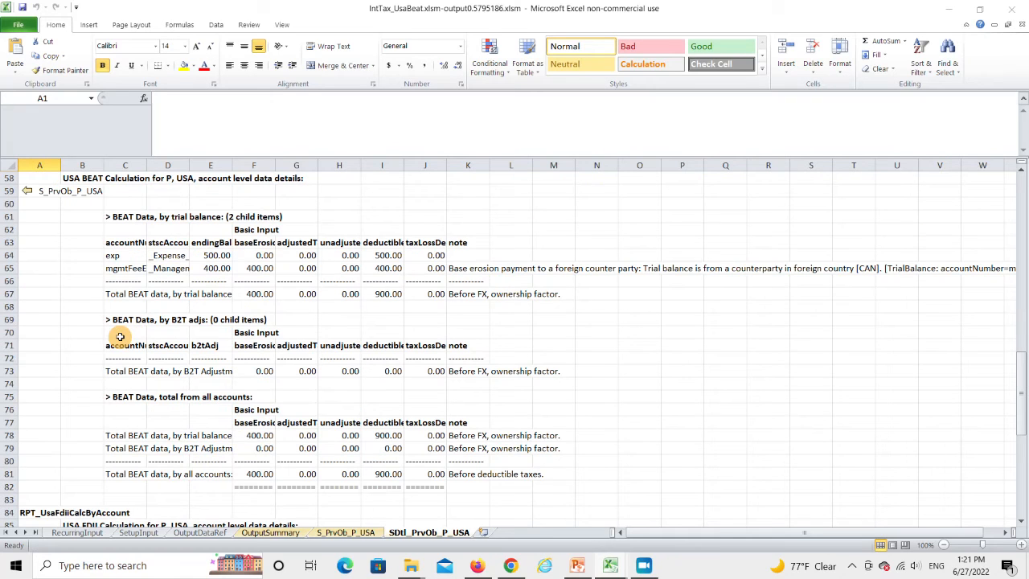
# Inspect the BEAT trial balance columns baseErosionPayment, adjustedTaxCredit, unadjustedTaxCredit, deductibleExpense and taxLossDeduction
pyautogui.click(257, 245)
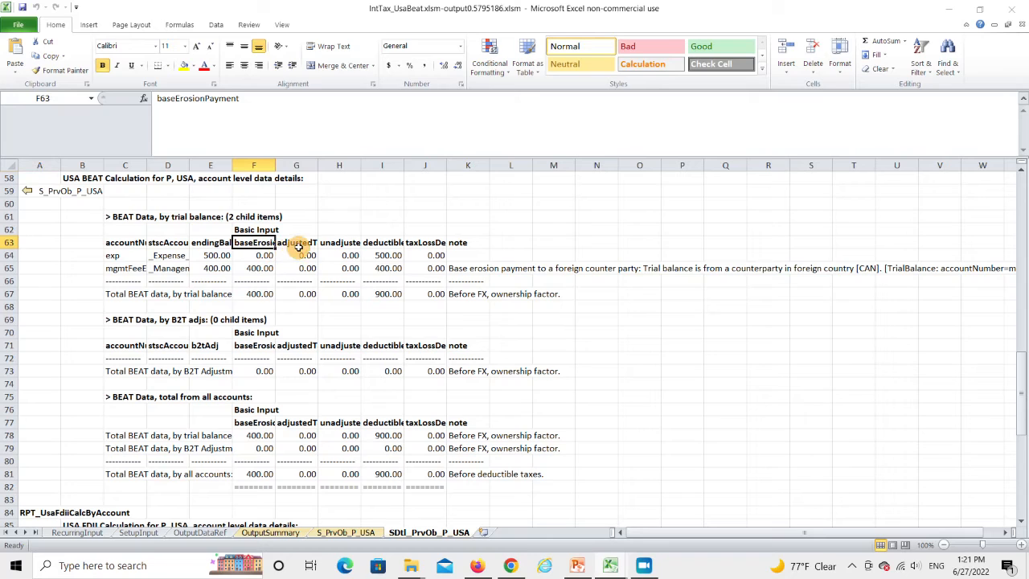
pyautogui.click(297, 245)
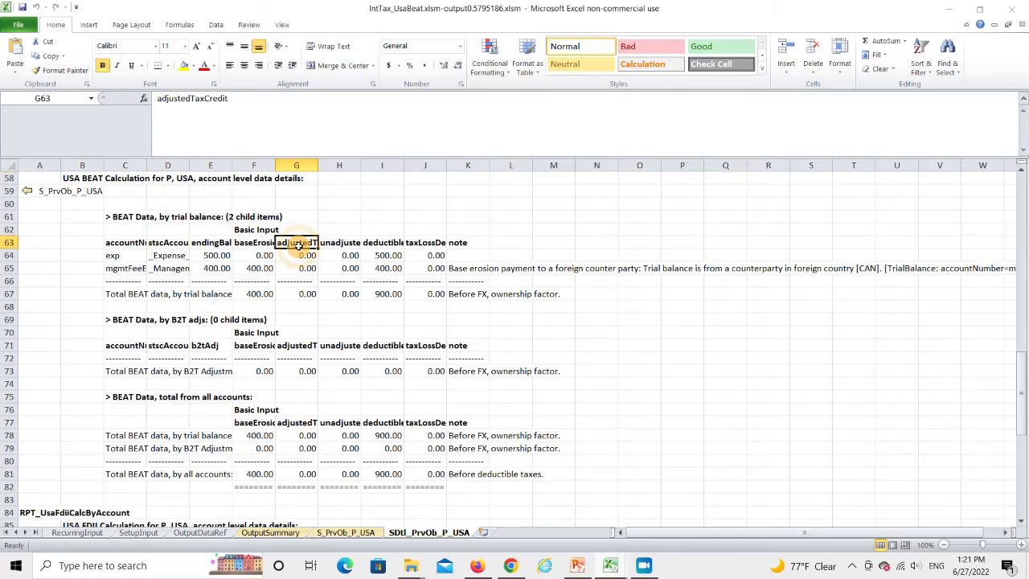
pyautogui.click(340, 242)
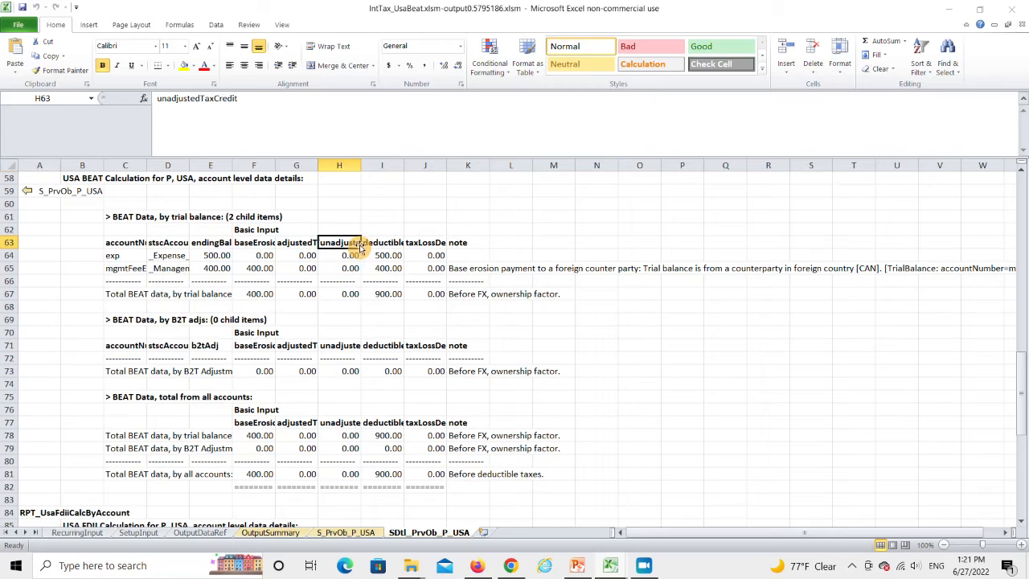
pyautogui.click(387, 243)
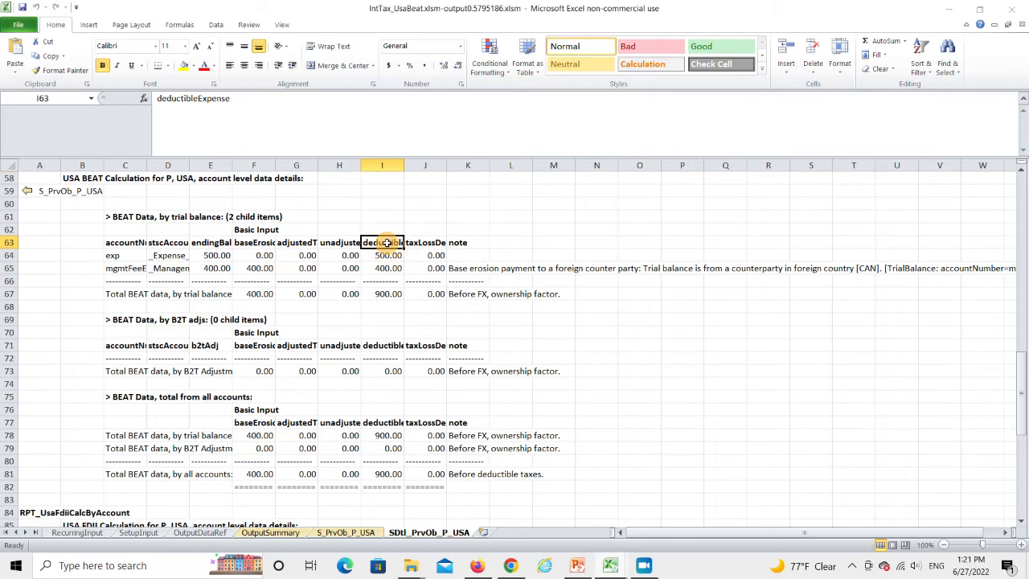
pyautogui.click(434, 243)
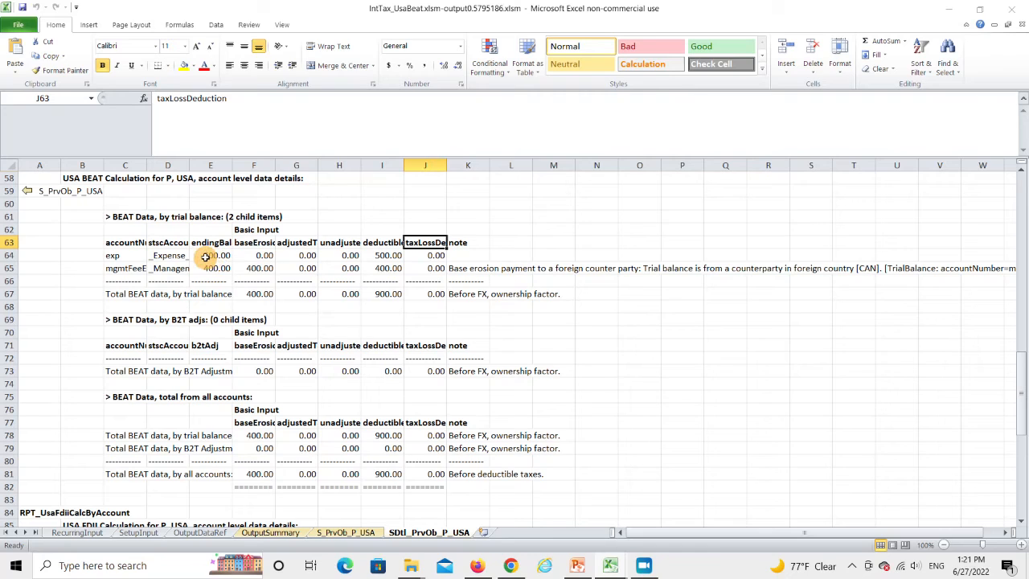
# Check the deductible expense of exp, and the base erosion payment, deductible expense and note of mgmtFeeExp
pyautogui.click(379, 242)
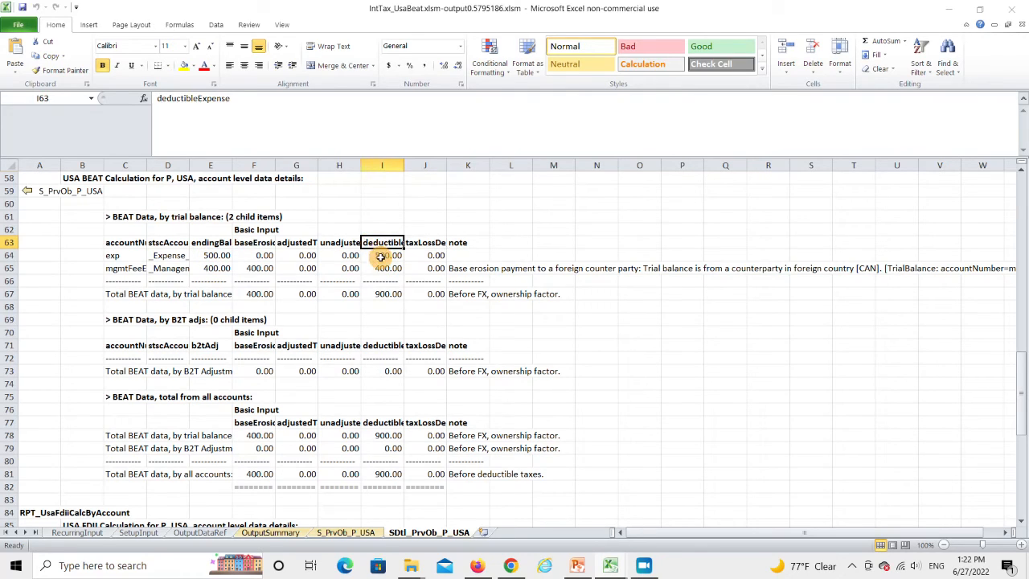
pyautogui.click(380, 254)
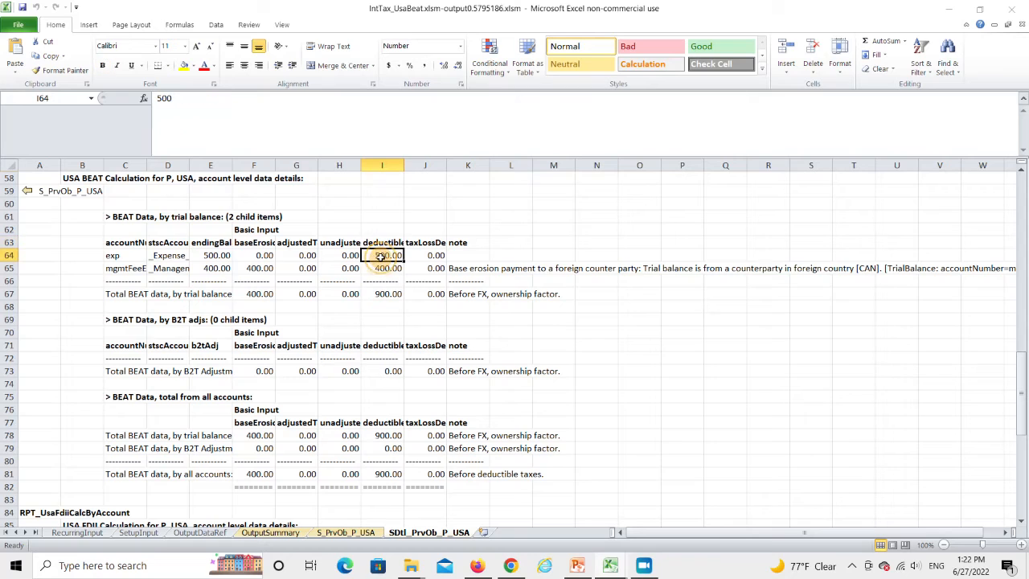
pyautogui.click(118, 276)
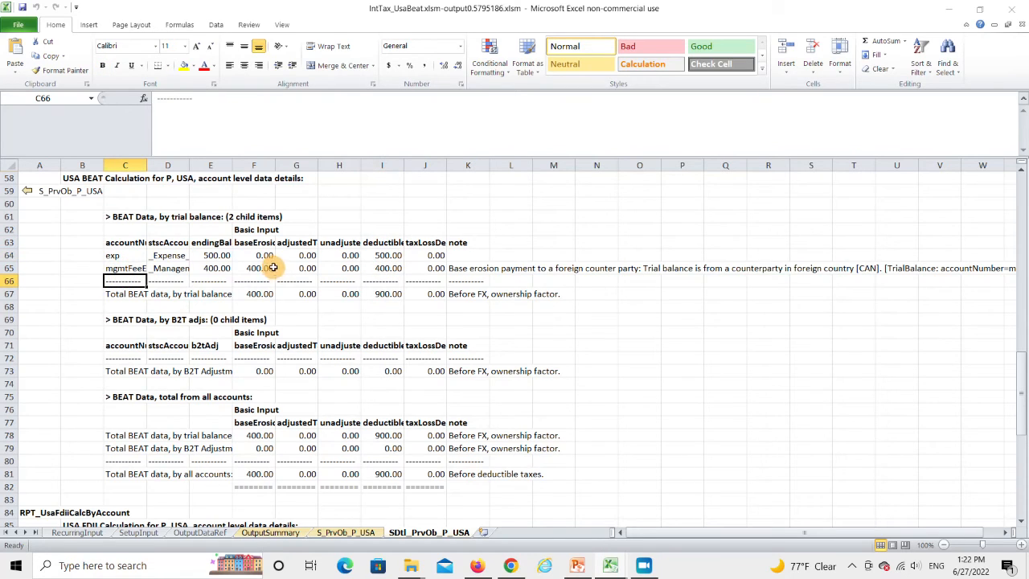
pyautogui.click(136, 269)
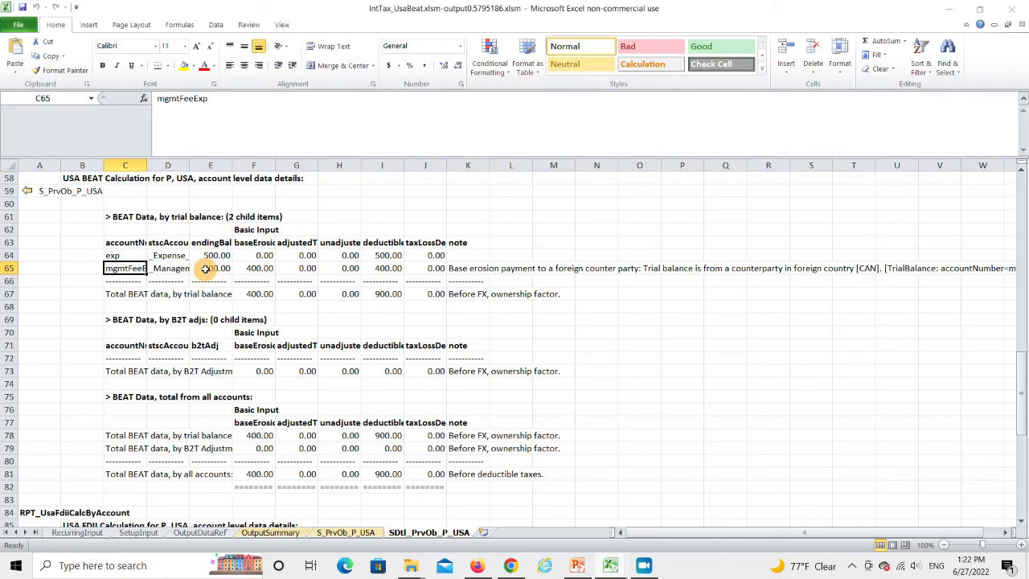
pyautogui.click(254, 269)
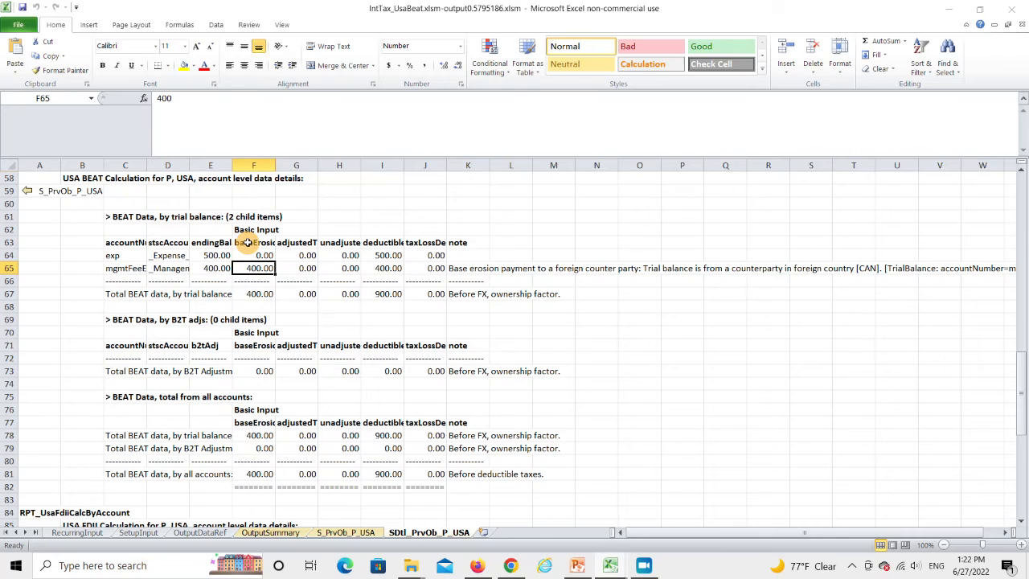
pyautogui.click(378, 268)
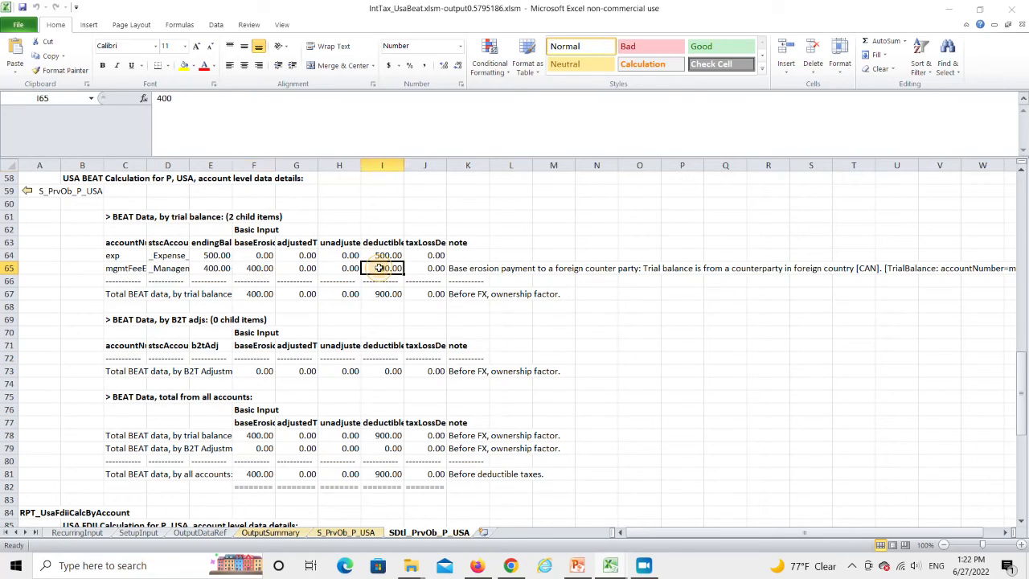
pyautogui.click(455, 270)
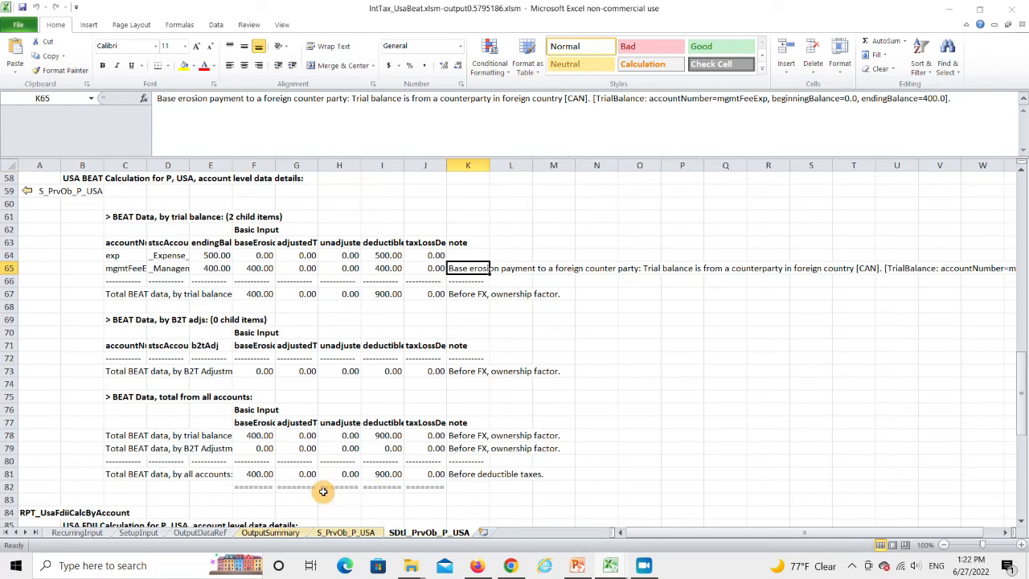
# Return to the P USA BEAT summary and inspect baseErosionPayment from taxLossDeduction, adjustedRegularTax and BEAT after regular tax
pyautogui.click(29, 194)
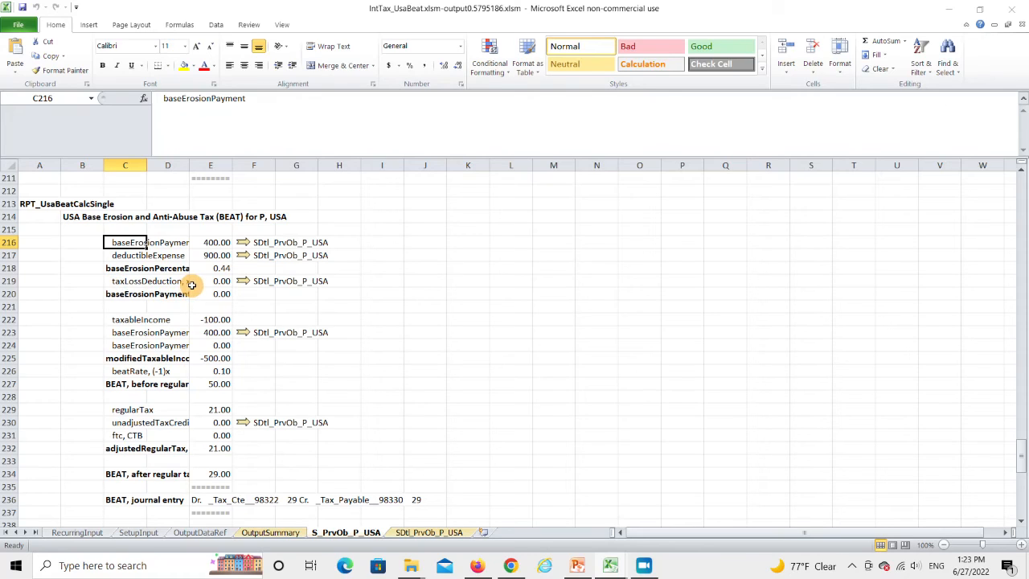
pyautogui.click(122, 296)
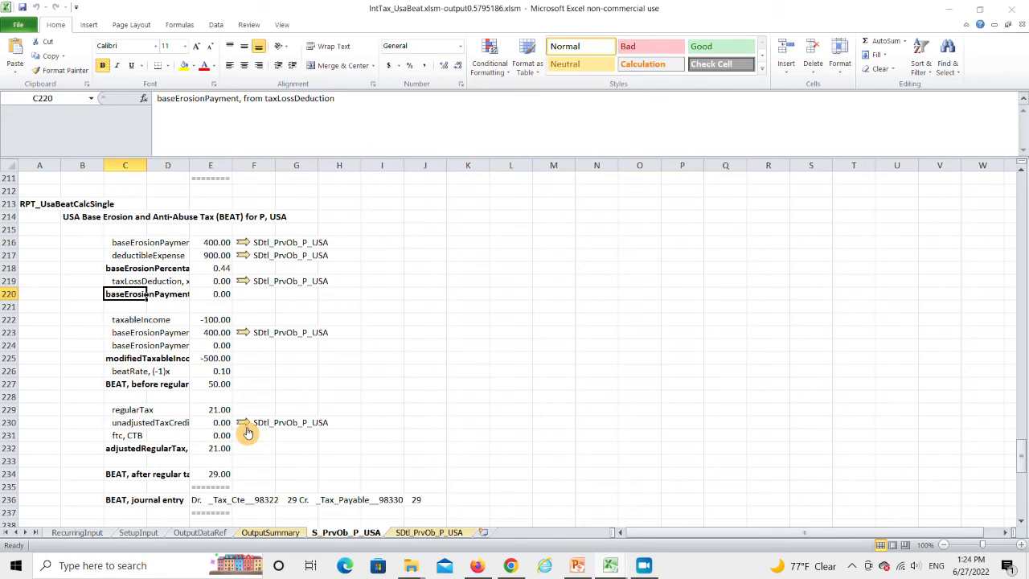
pyautogui.click(107, 449)
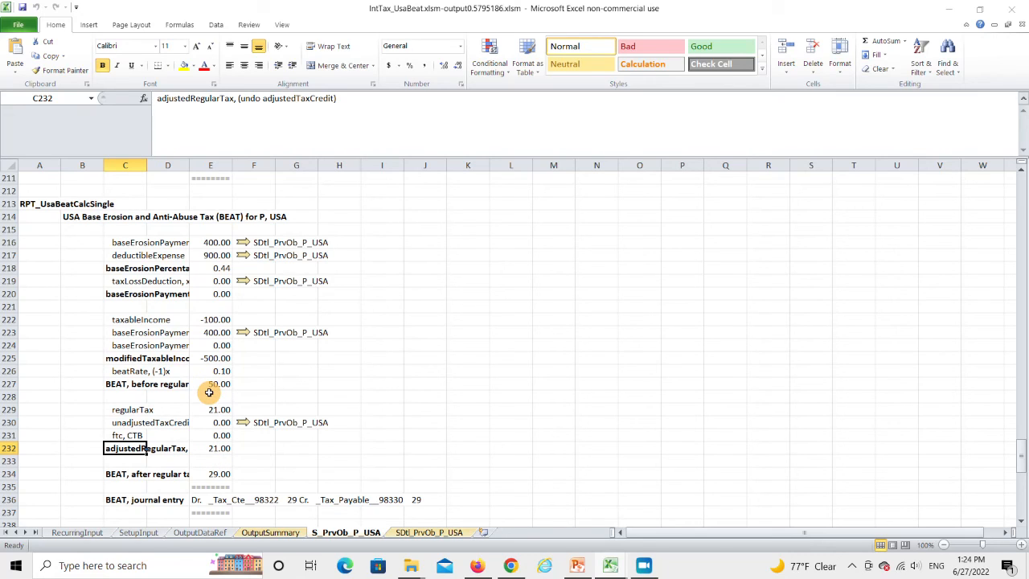
pyautogui.click(115, 474)
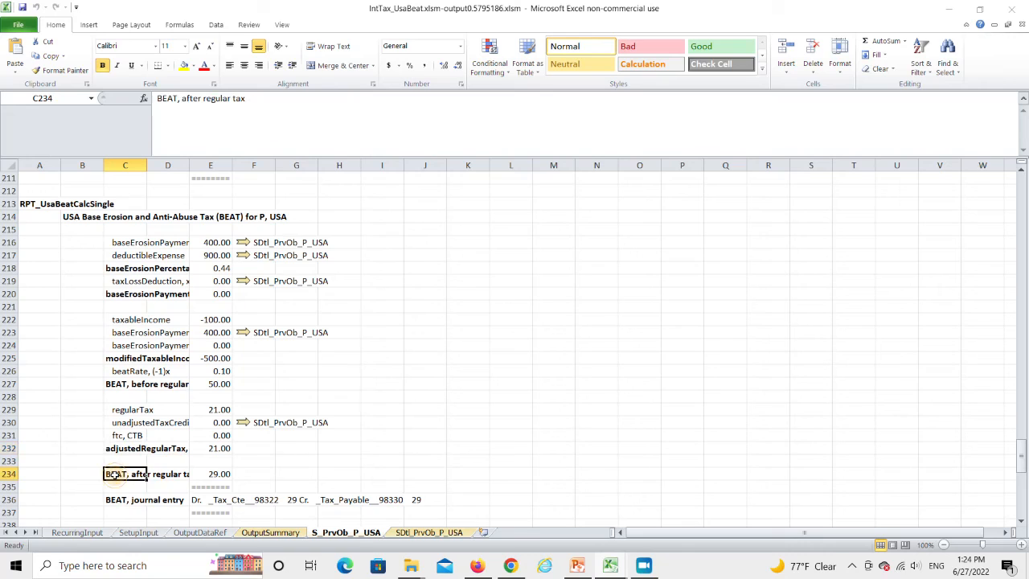